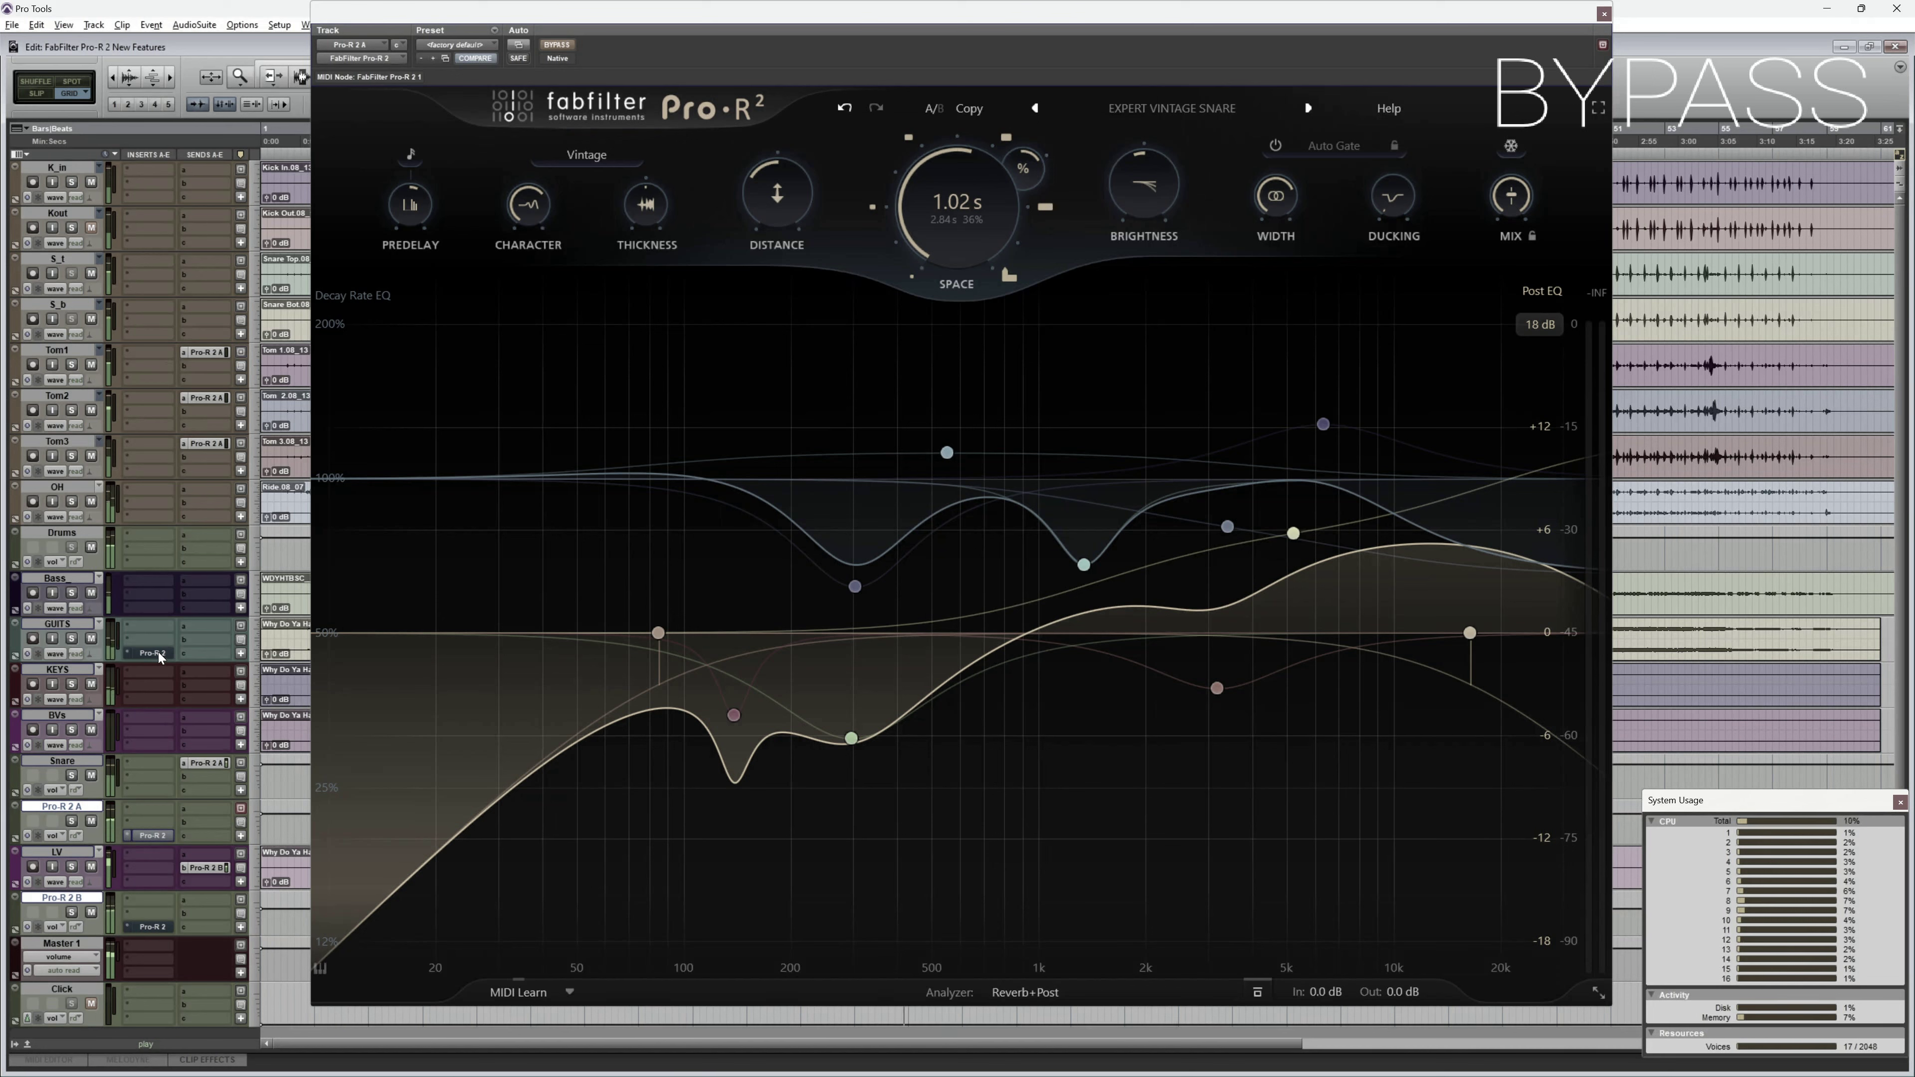
# Step: A/B the Expert Vintage Snare reverb against bypass during playback, leaving it active
pyautogui.keyDown('ctrl'); pyautogui.keyDown('alt'); pyautogui.click(158, 652); pyautogui.keyUp('alt'); pyautogui.keyUp('ctrl')
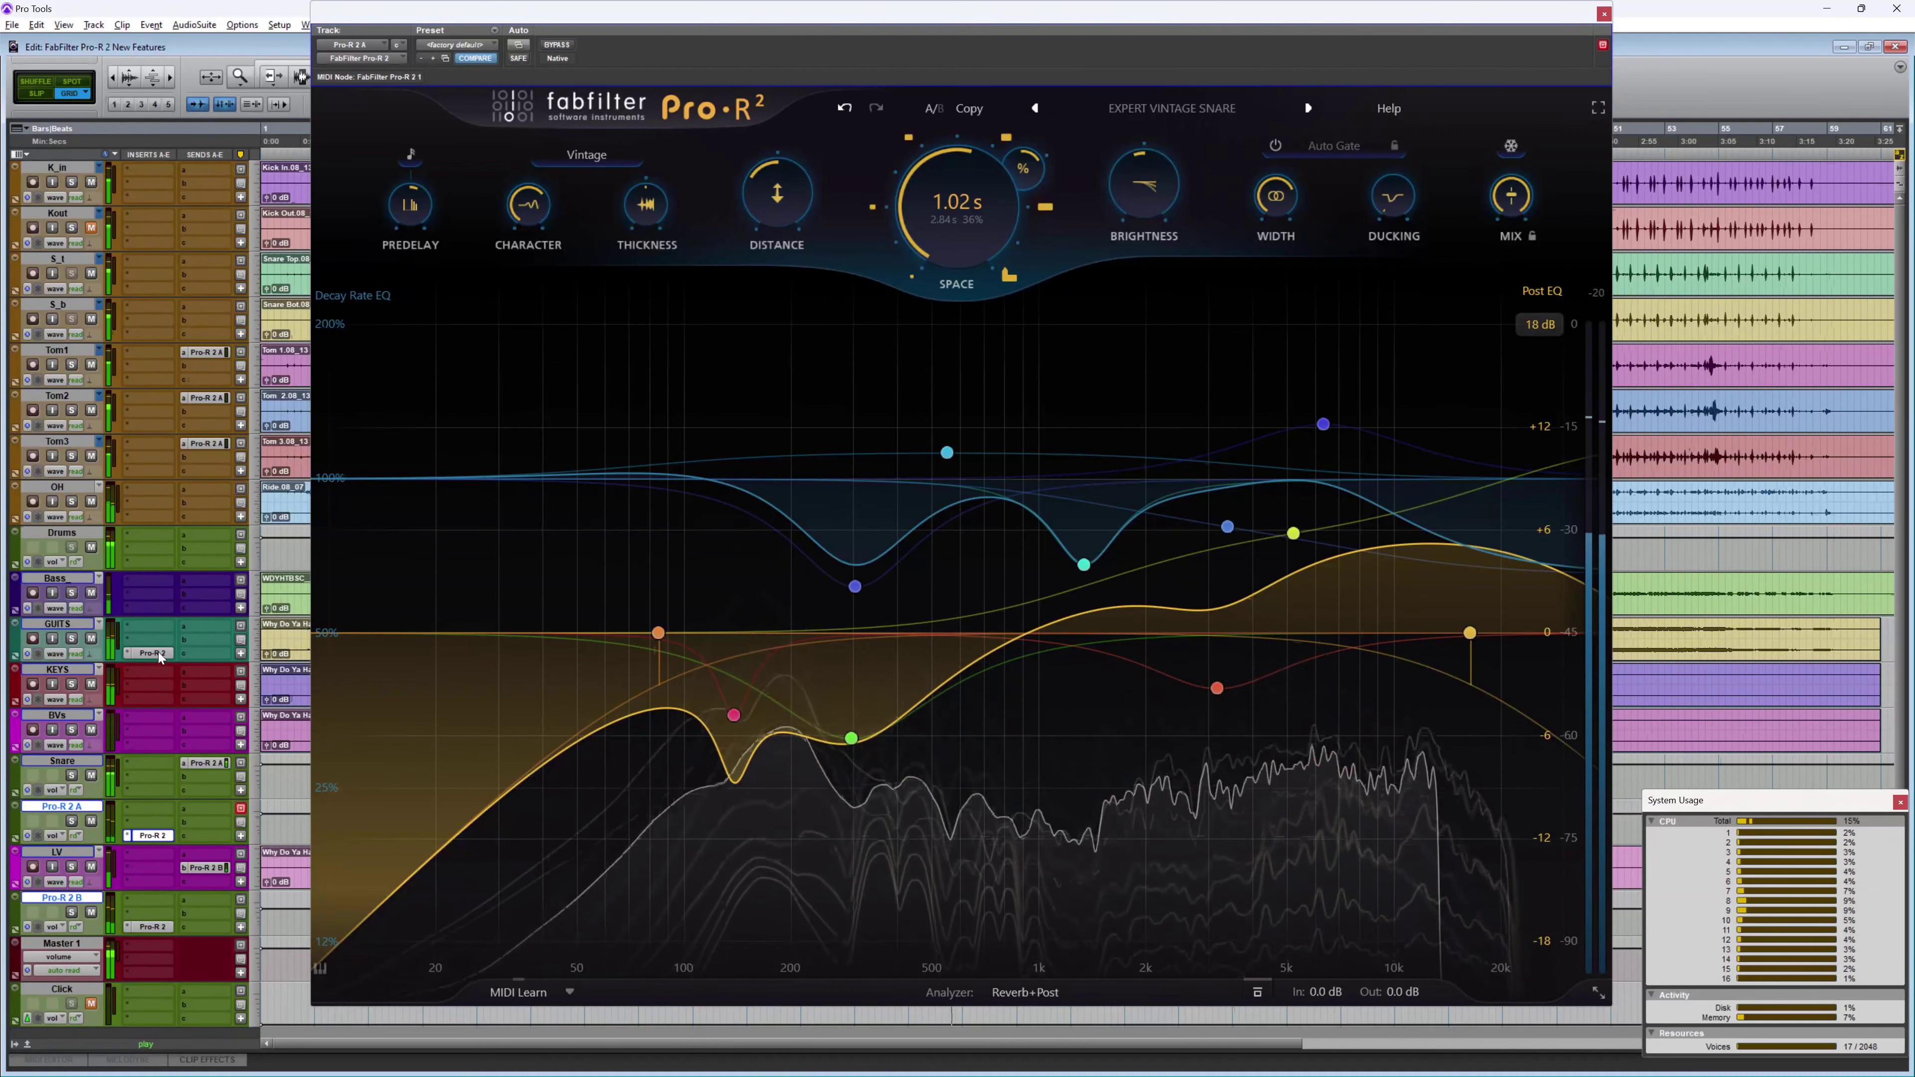
pyautogui.keyDown('ctrl'); pyautogui.keyDown('alt'); pyautogui.click(158, 652); pyautogui.keyUp('alt'); pyautogui.keyUp('ctrl')
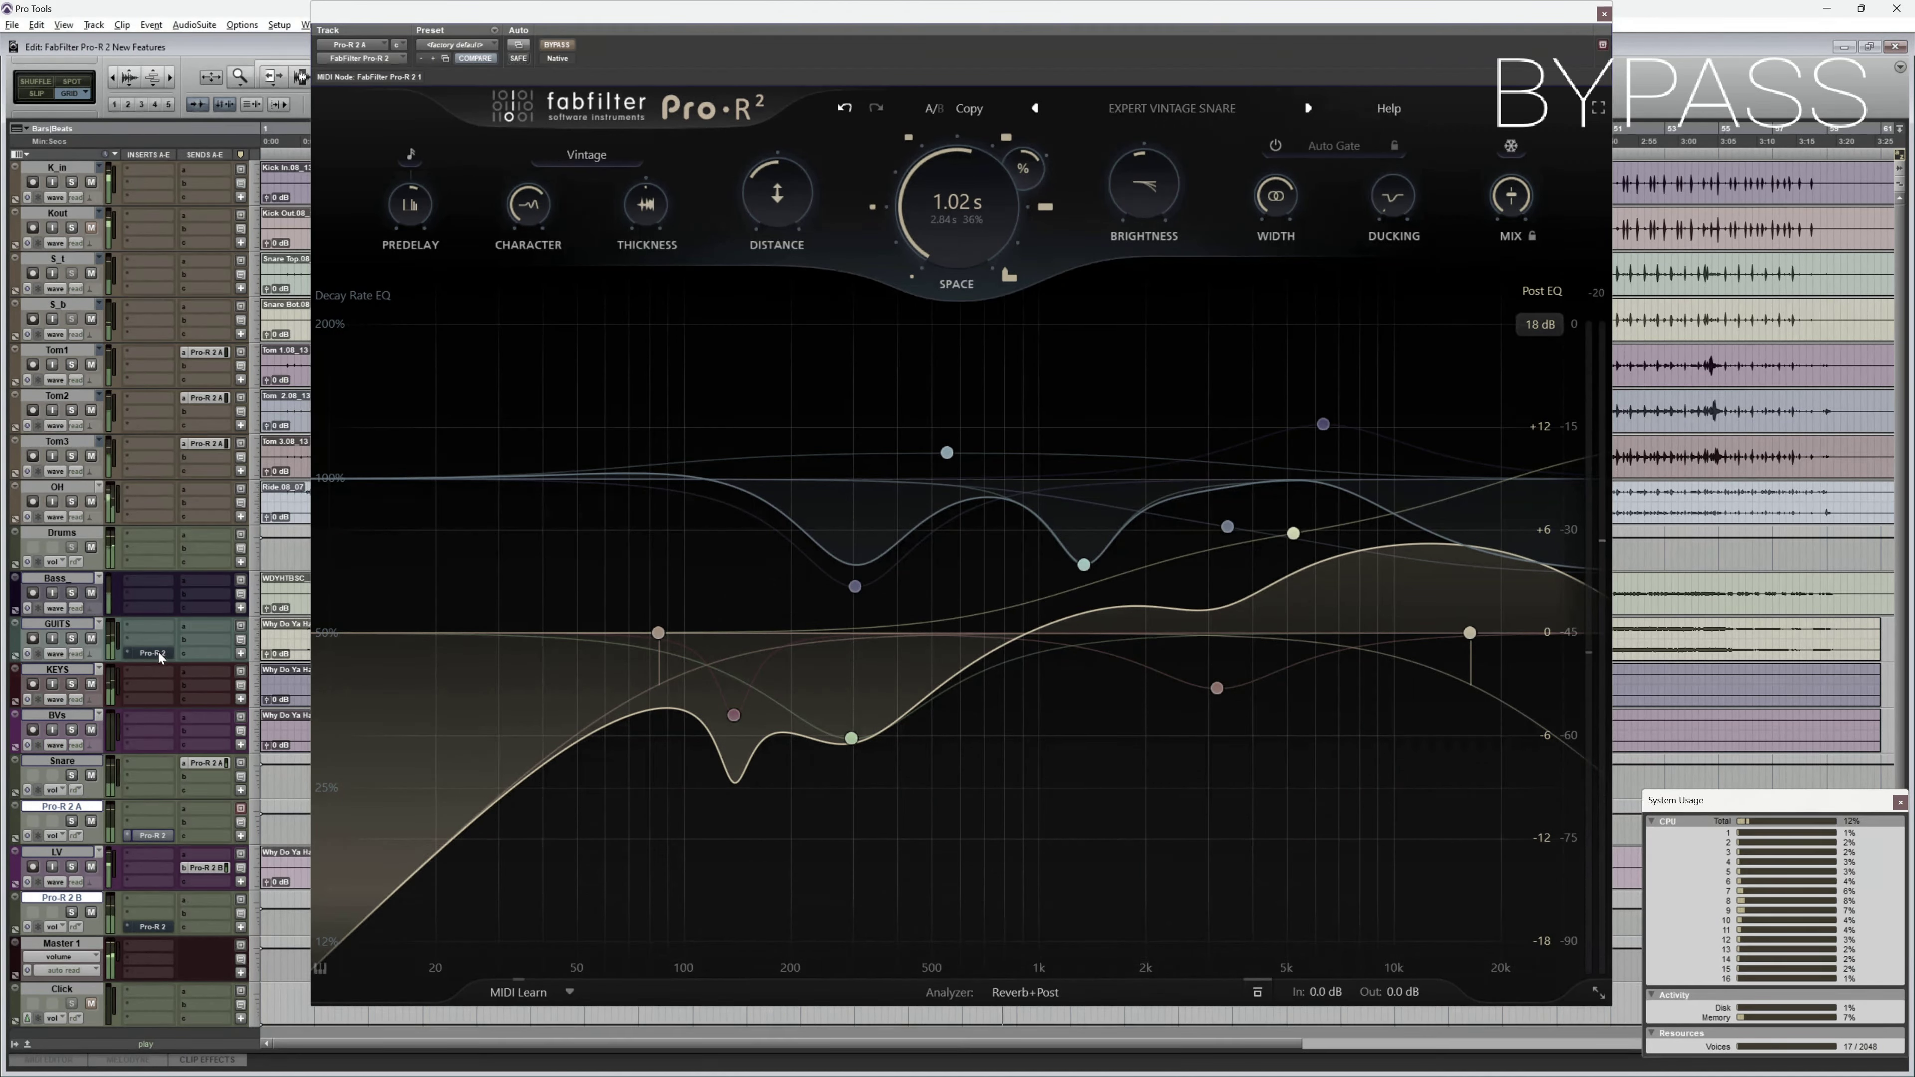
pyautogui.keyDown('ctrl'); pyautogui.click(158, 652); pyautogui.keyUp('ctrl')
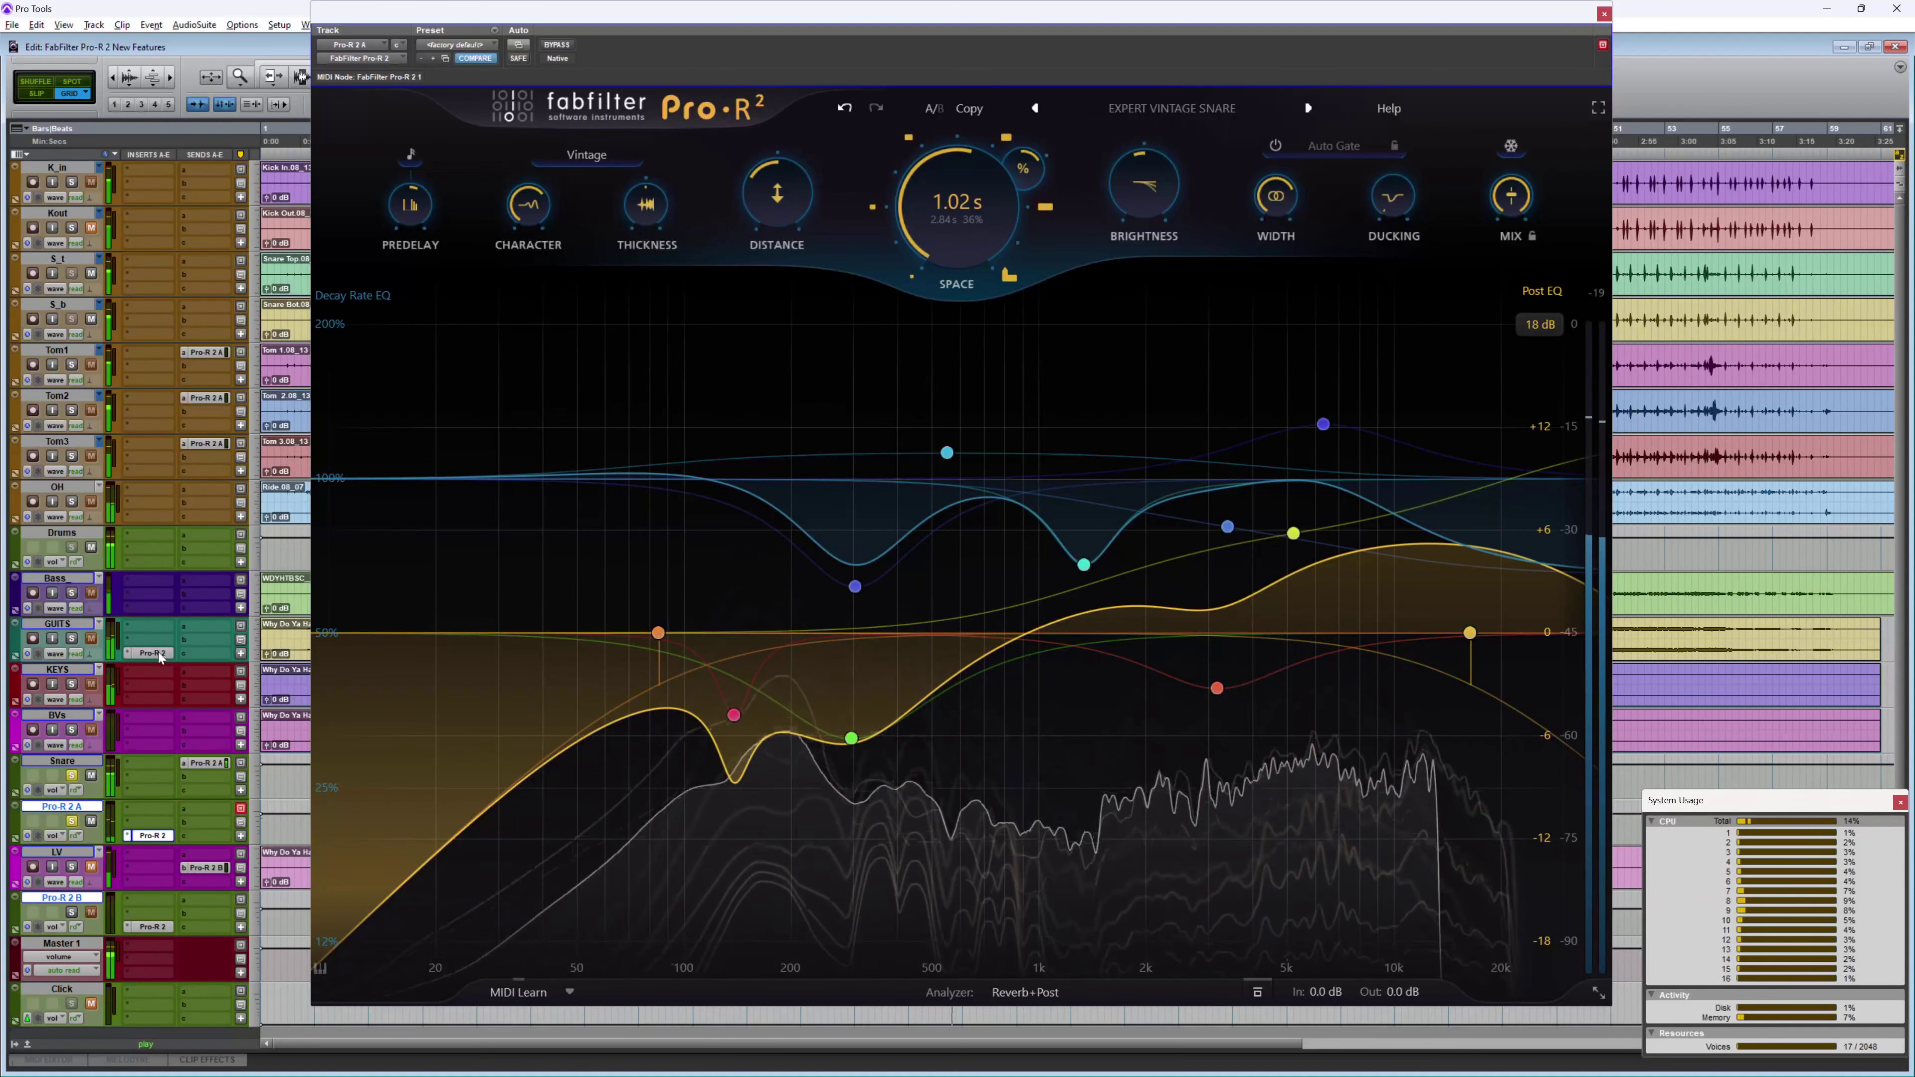
# Step: Stop playback, settle the snare reverb's Thickness at about 23.5%, and enable Auto Gate
pyautogui.press('space')
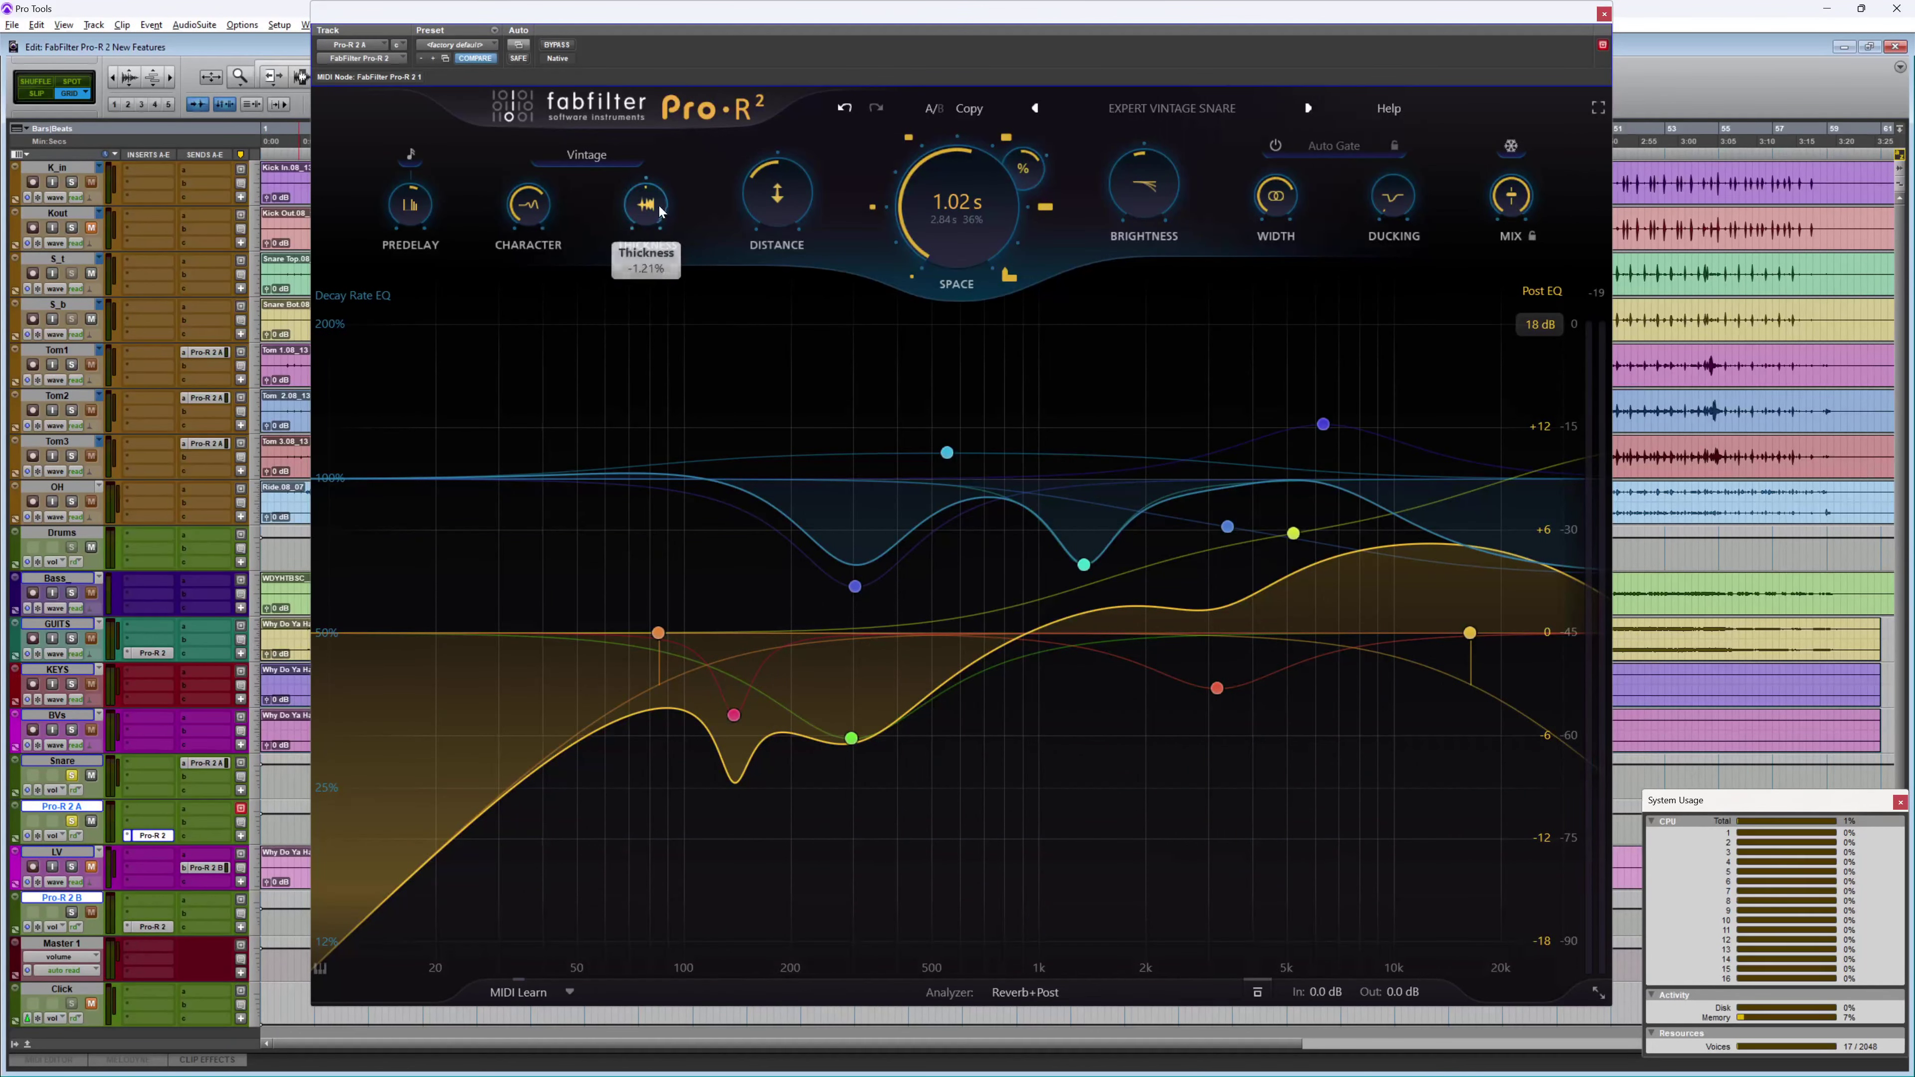
pyautogui.moveTo(651, 212)
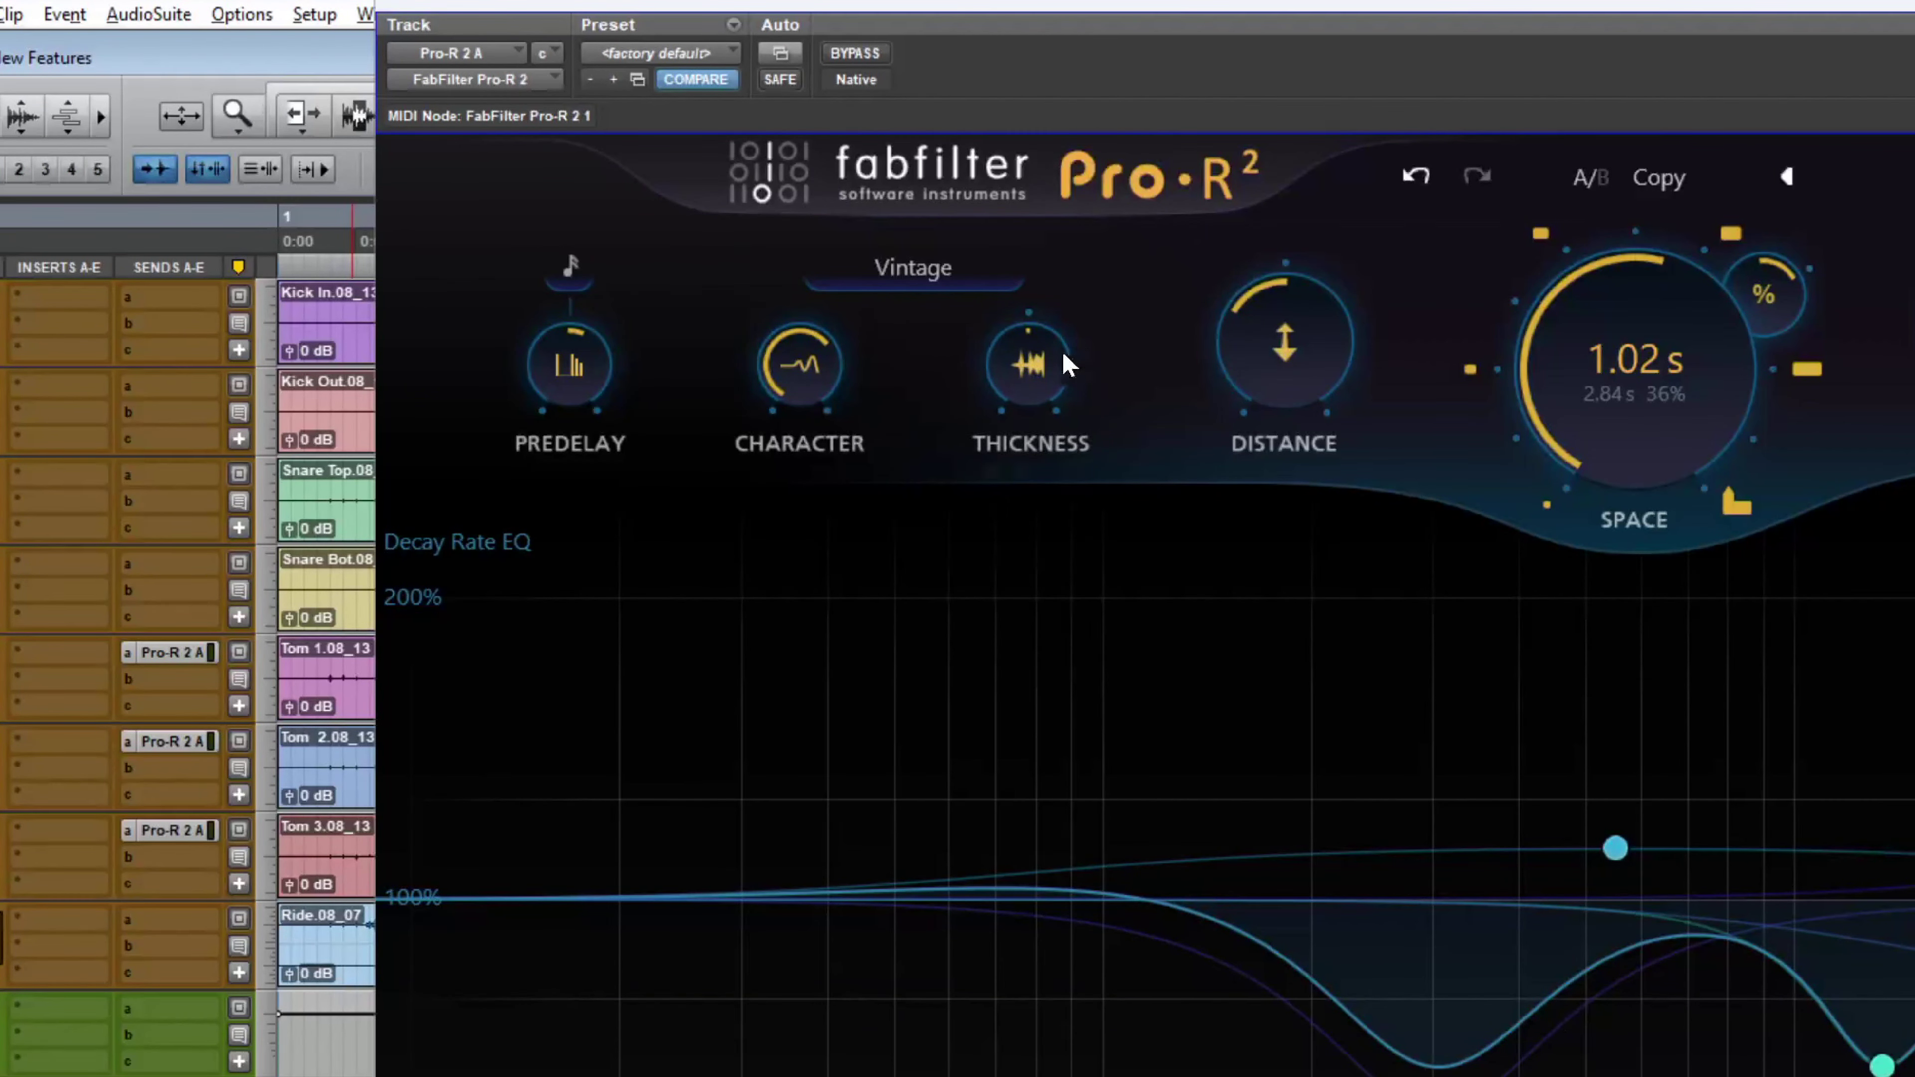
pyautogui.moveTo(1035, 373); pyautogui.dragTo(1039, 558)
pyautogui.moveTo(1032, 380)
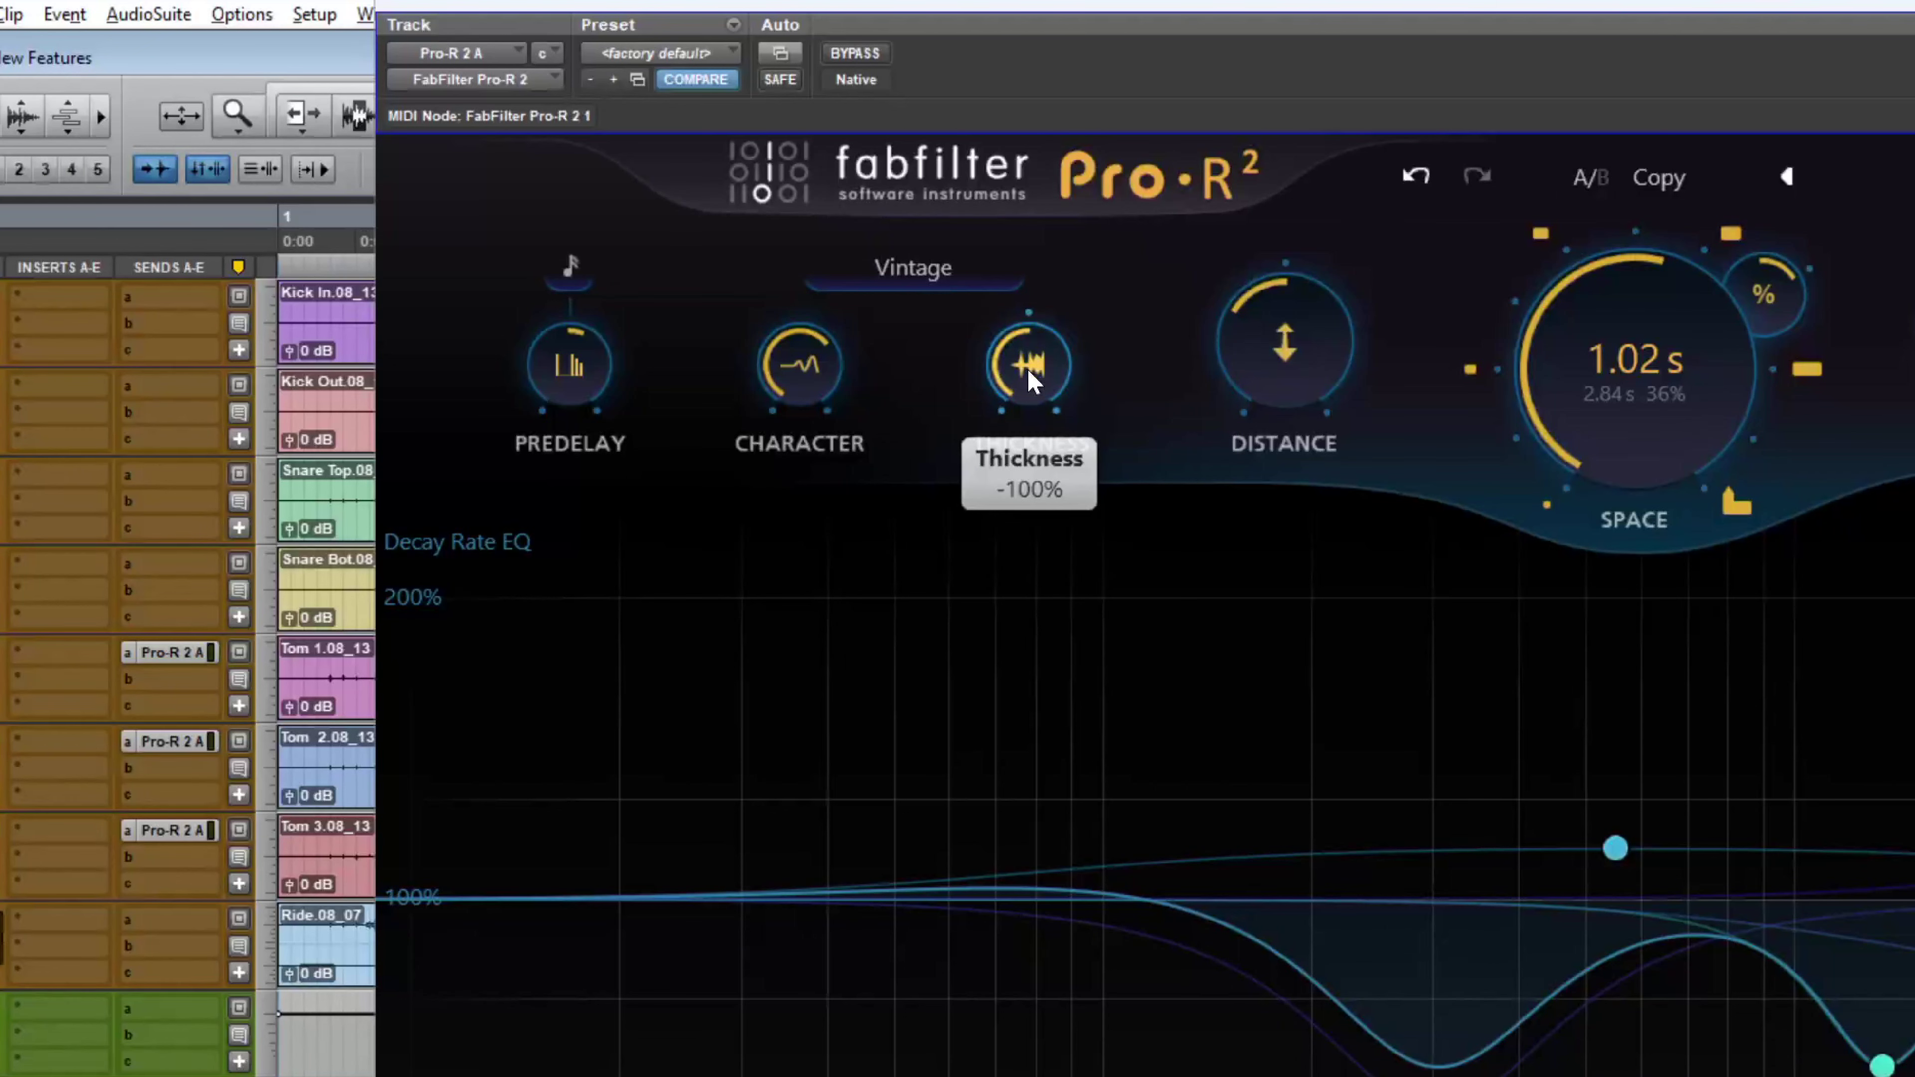
pyautogui.moveTo(1032, 380); pyautogui.dragTo(1126, 21)
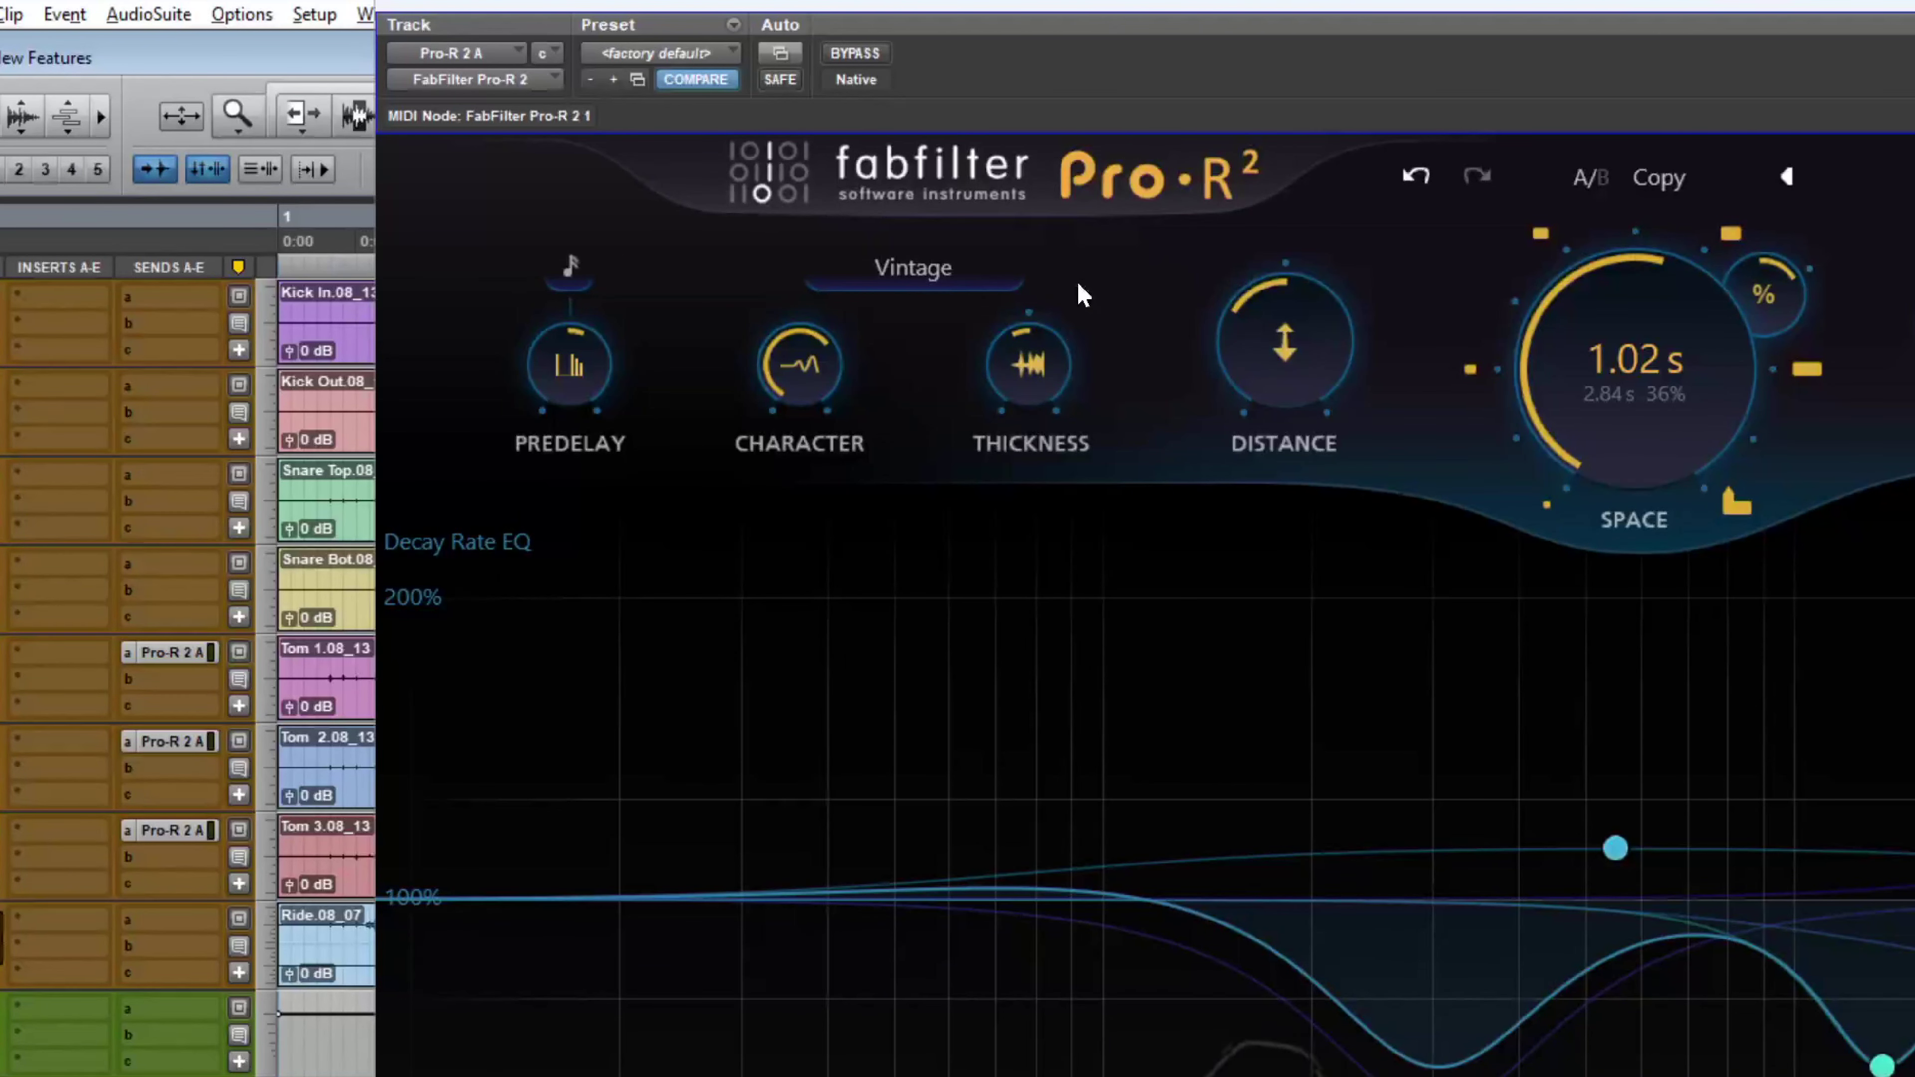
pyautogui.moveTo(1030, 386)
pyautogui.moveTo(1030, 387); pyautogui.dragTo(1105, 129)
pyautogui.moveTo(1030, 366)
pyautogui.moveTo(1031, 368); pyautogui.dragTo(1110, 160)
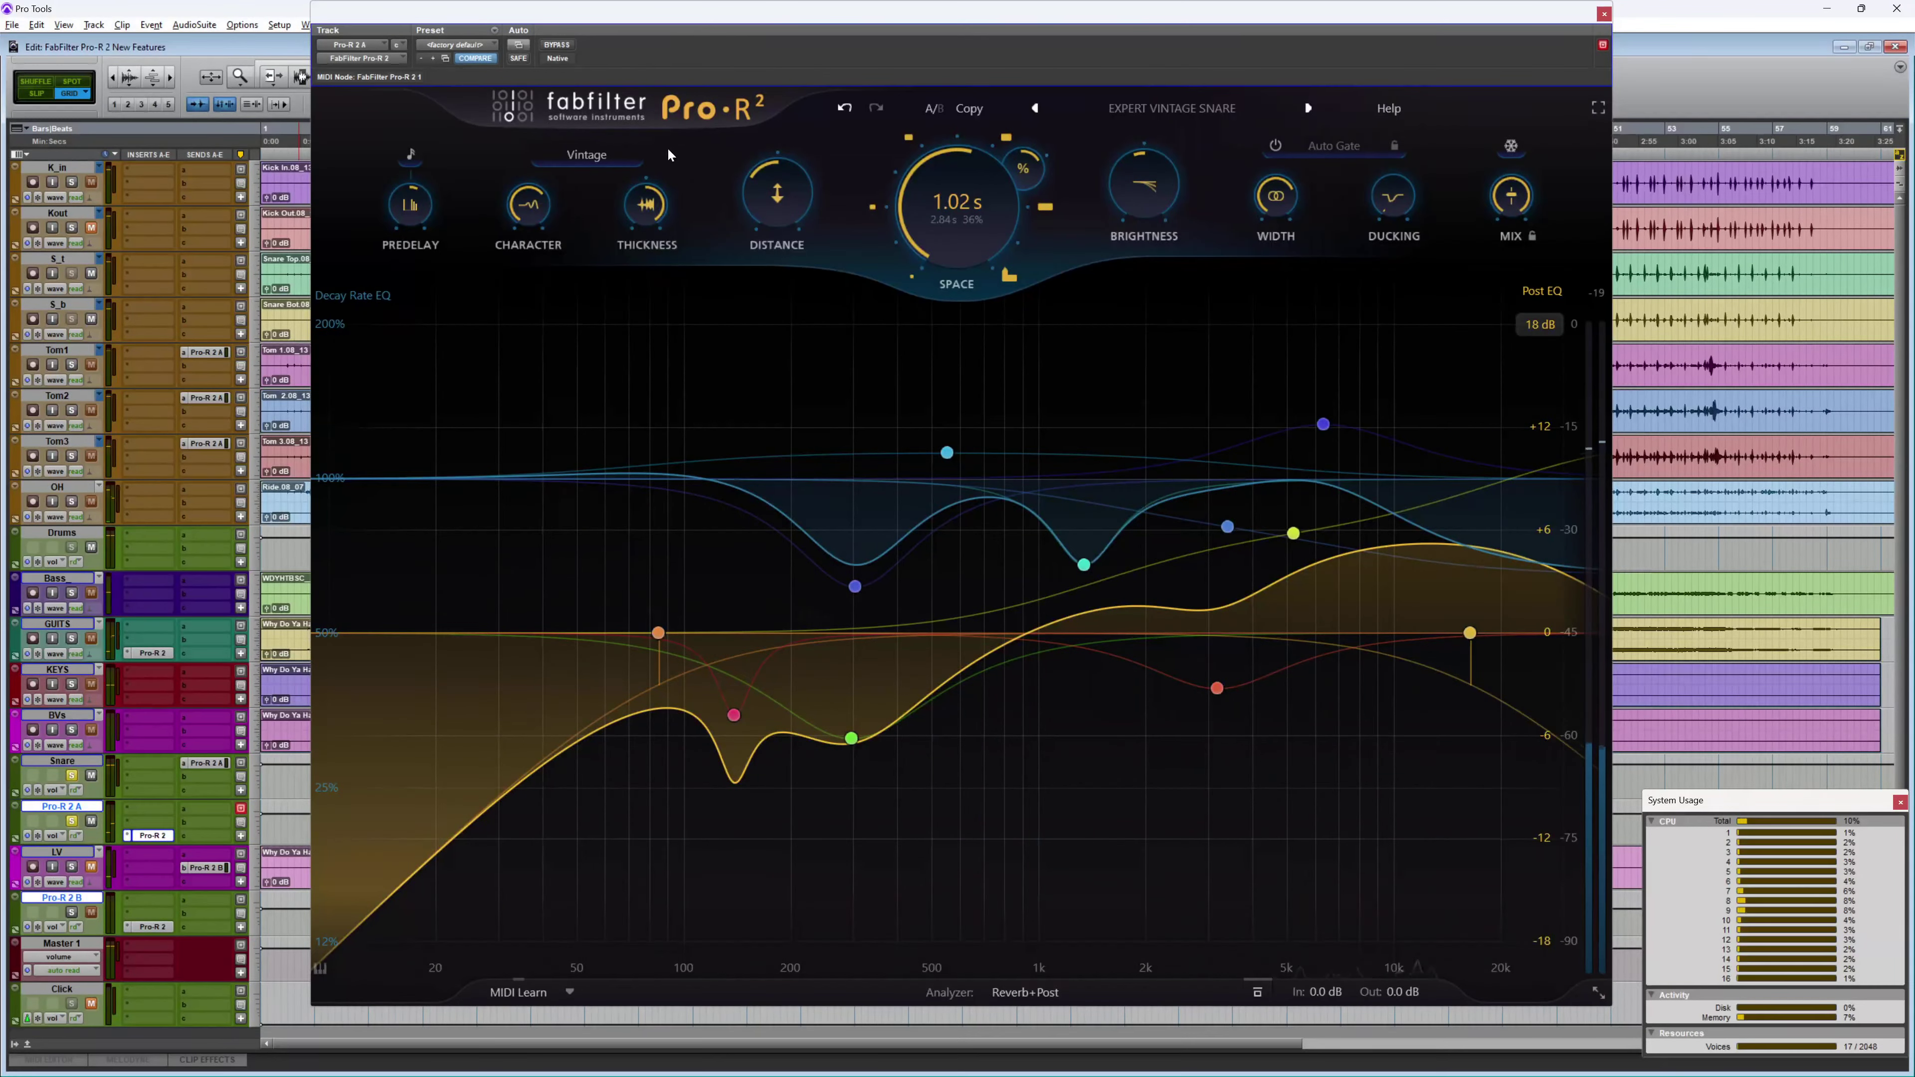
pyautogui.moveTo(644, 208)
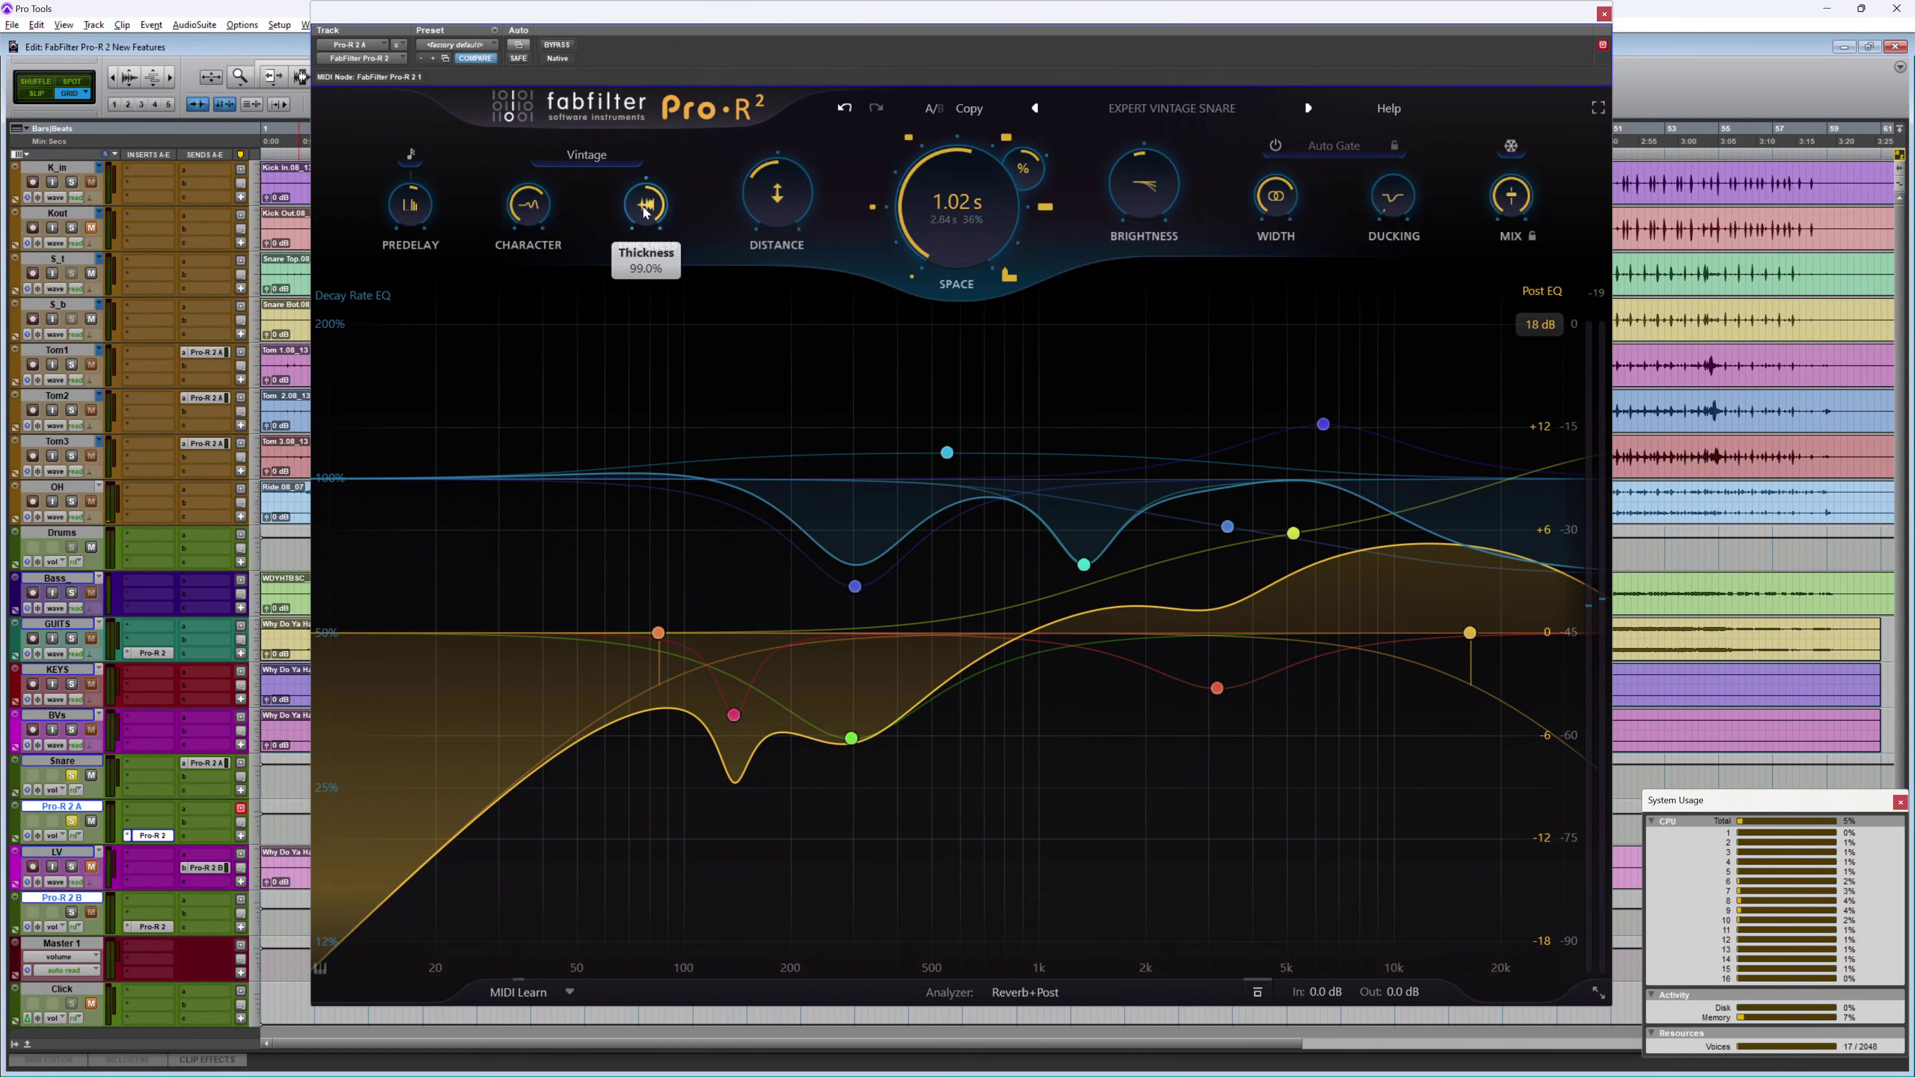
pyautogui.moveTo(640, 284)
pyautogui.mouseDown()
pyautogui.moveTo(641, 377)
pyautogui.moveTo(647, 302)
pyautogui.mouseUp()
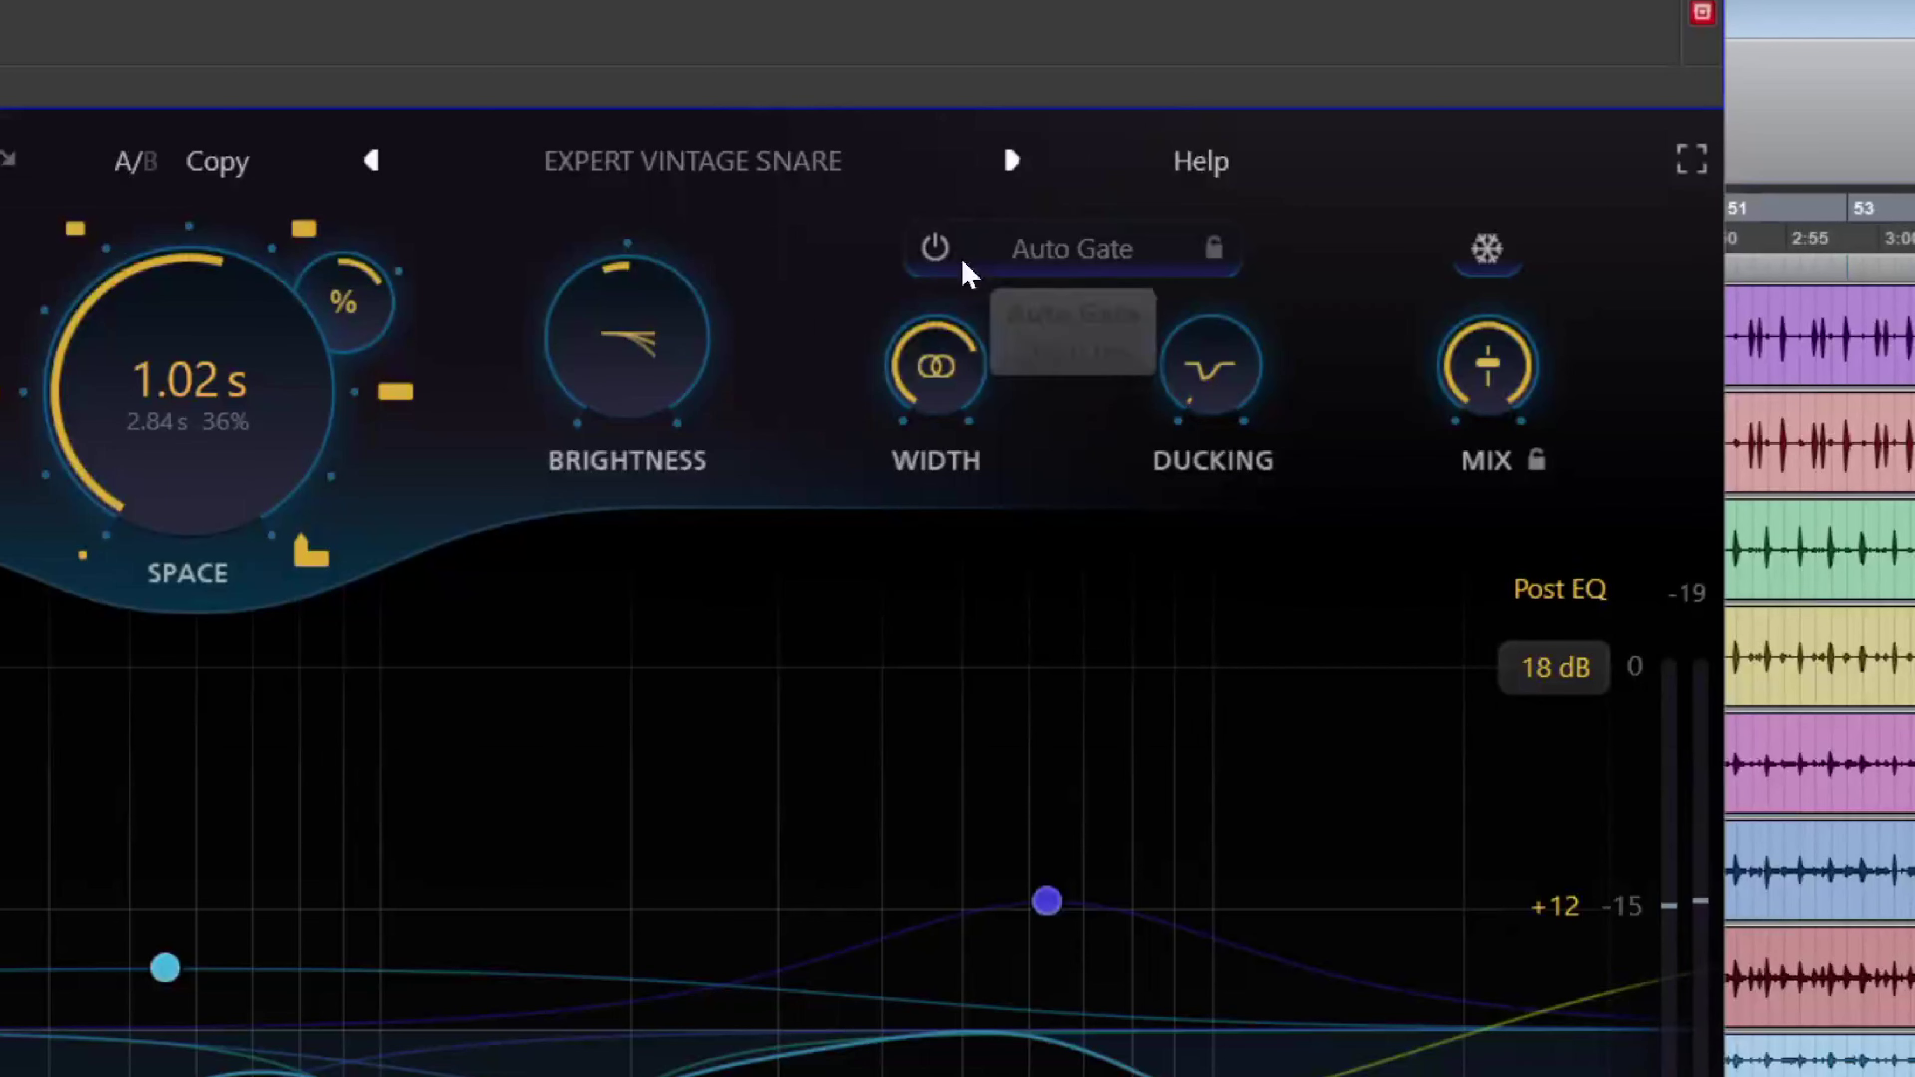
pyautogui.click(935, 249)
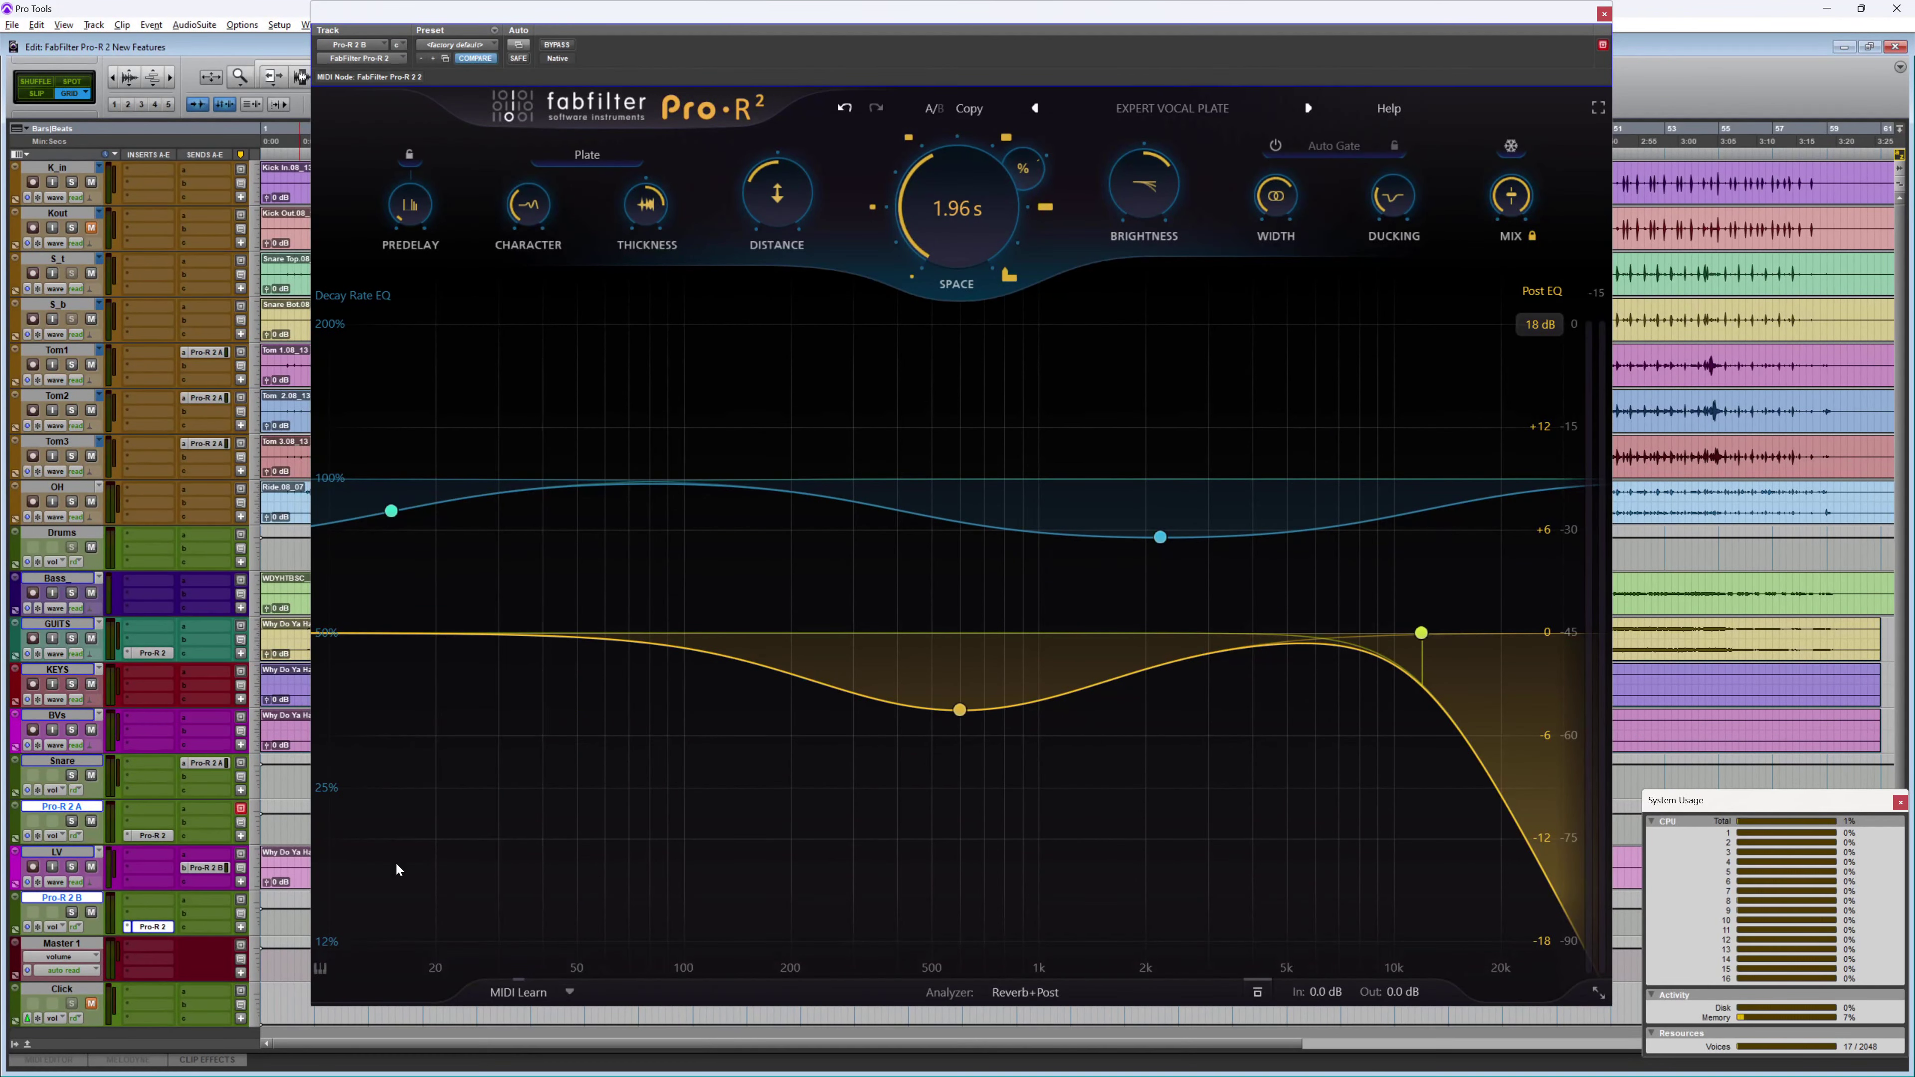
# Step: Play the session with the LV lead vocal soloed through the Expert Vocal Plate reverb
pyautogui.press('space')
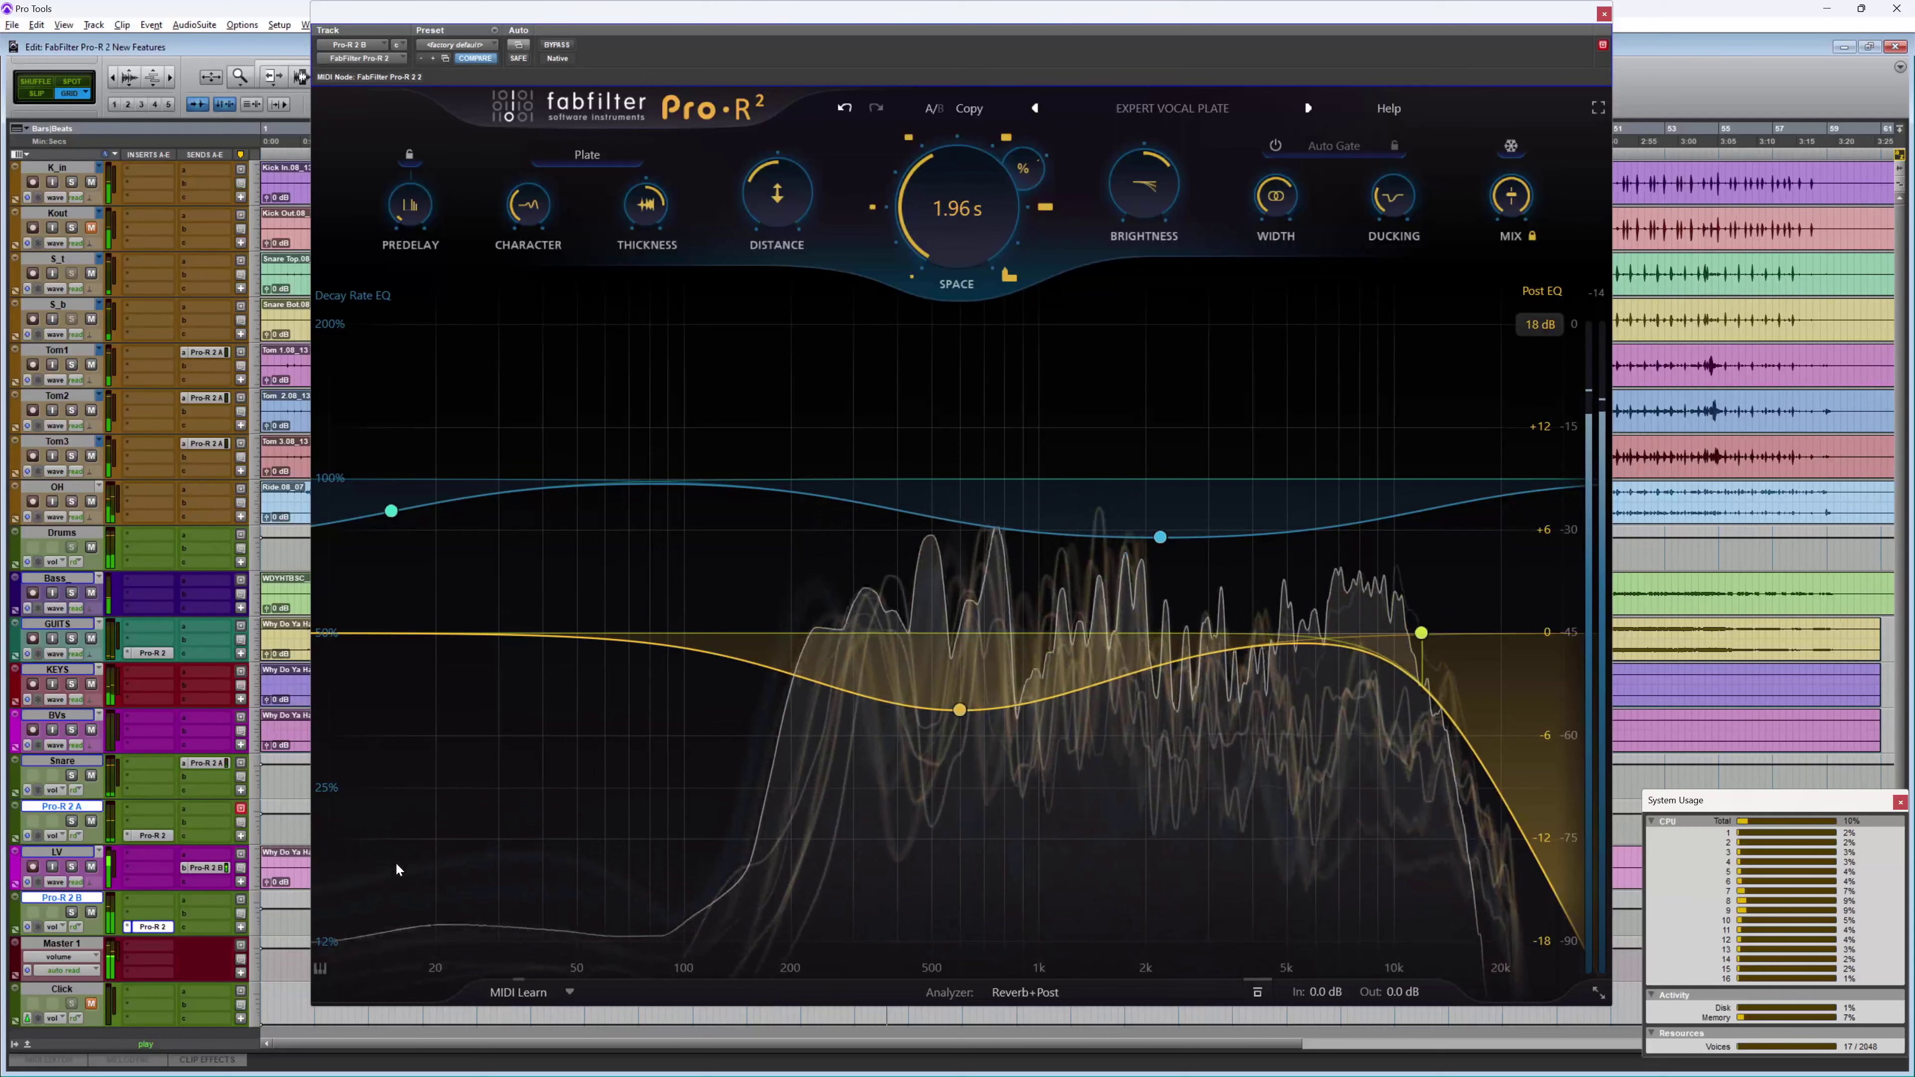
pyautogui.hotkey('shift', 's')
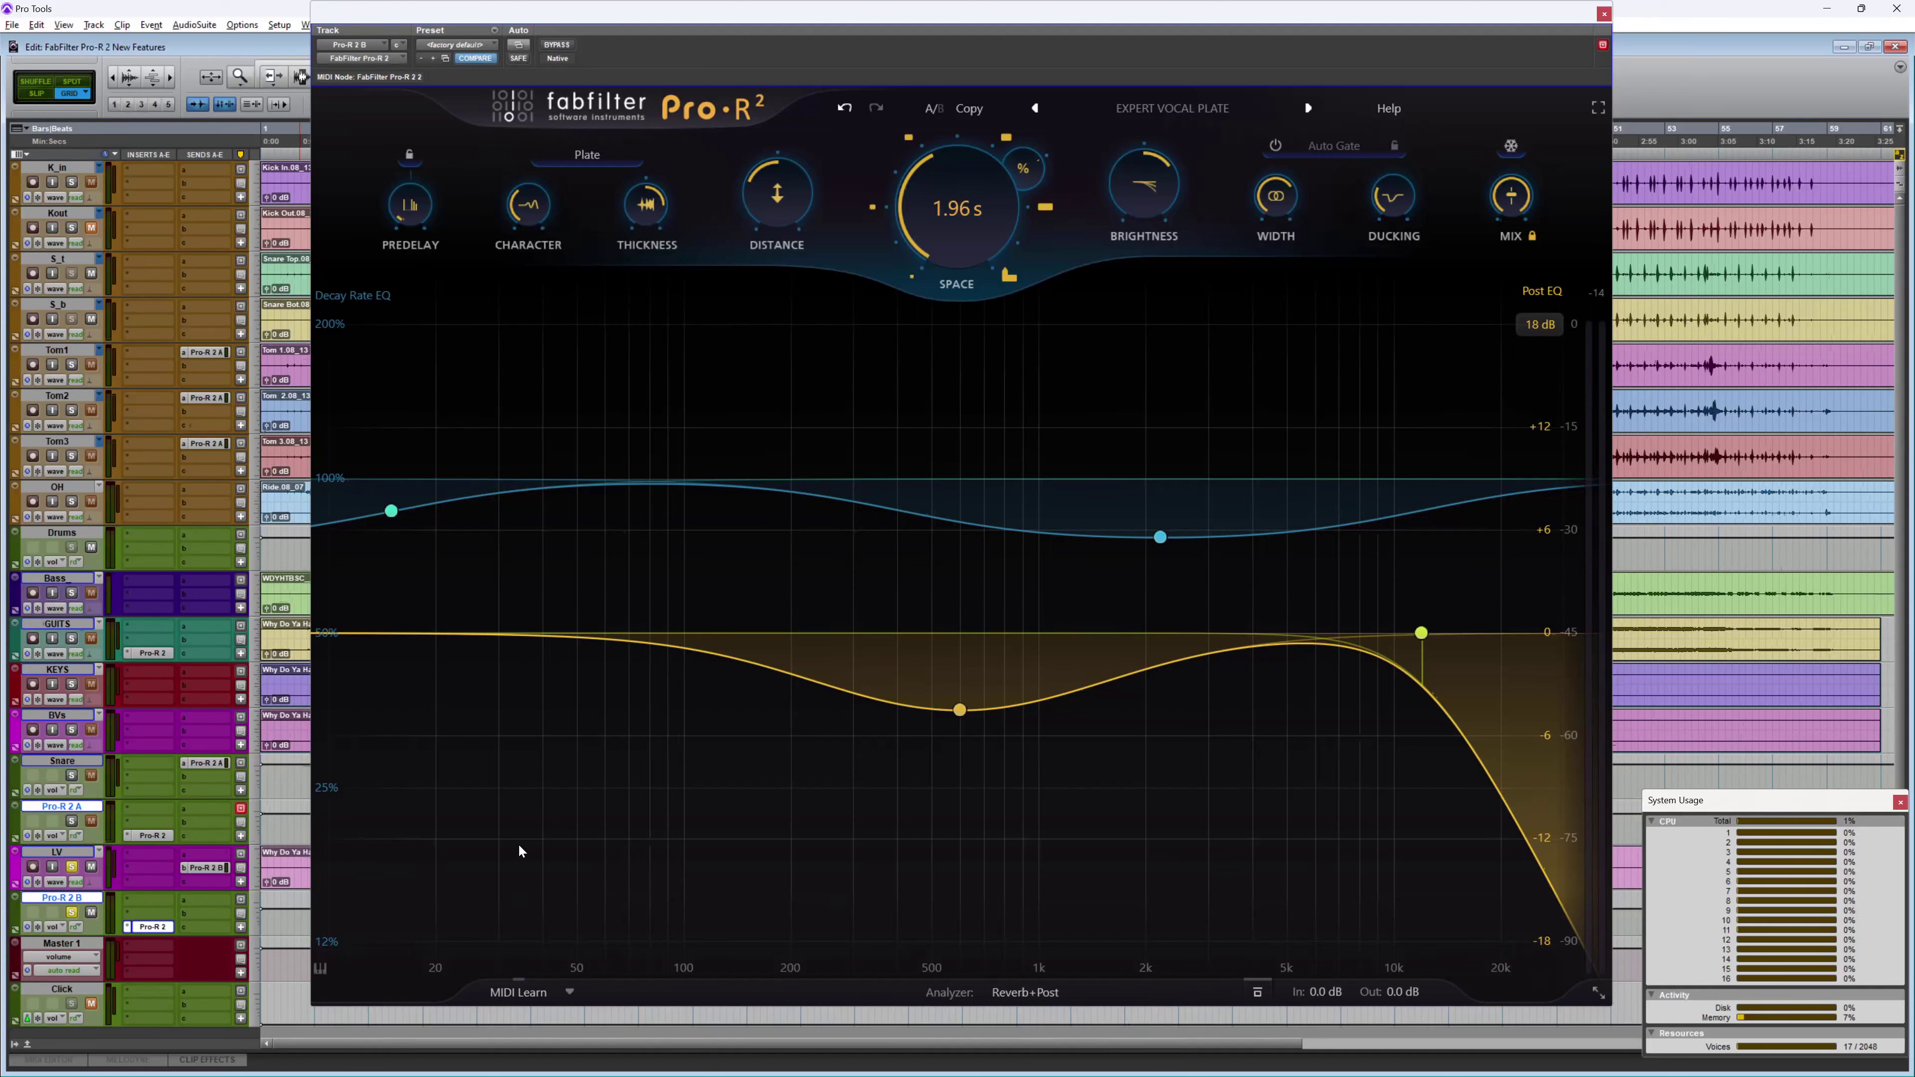
# Step: Settle the vocal plate's Space decay at 1.84 s and raise Ducking to about +18 dB
pyautogui.moveTo(967, 199)
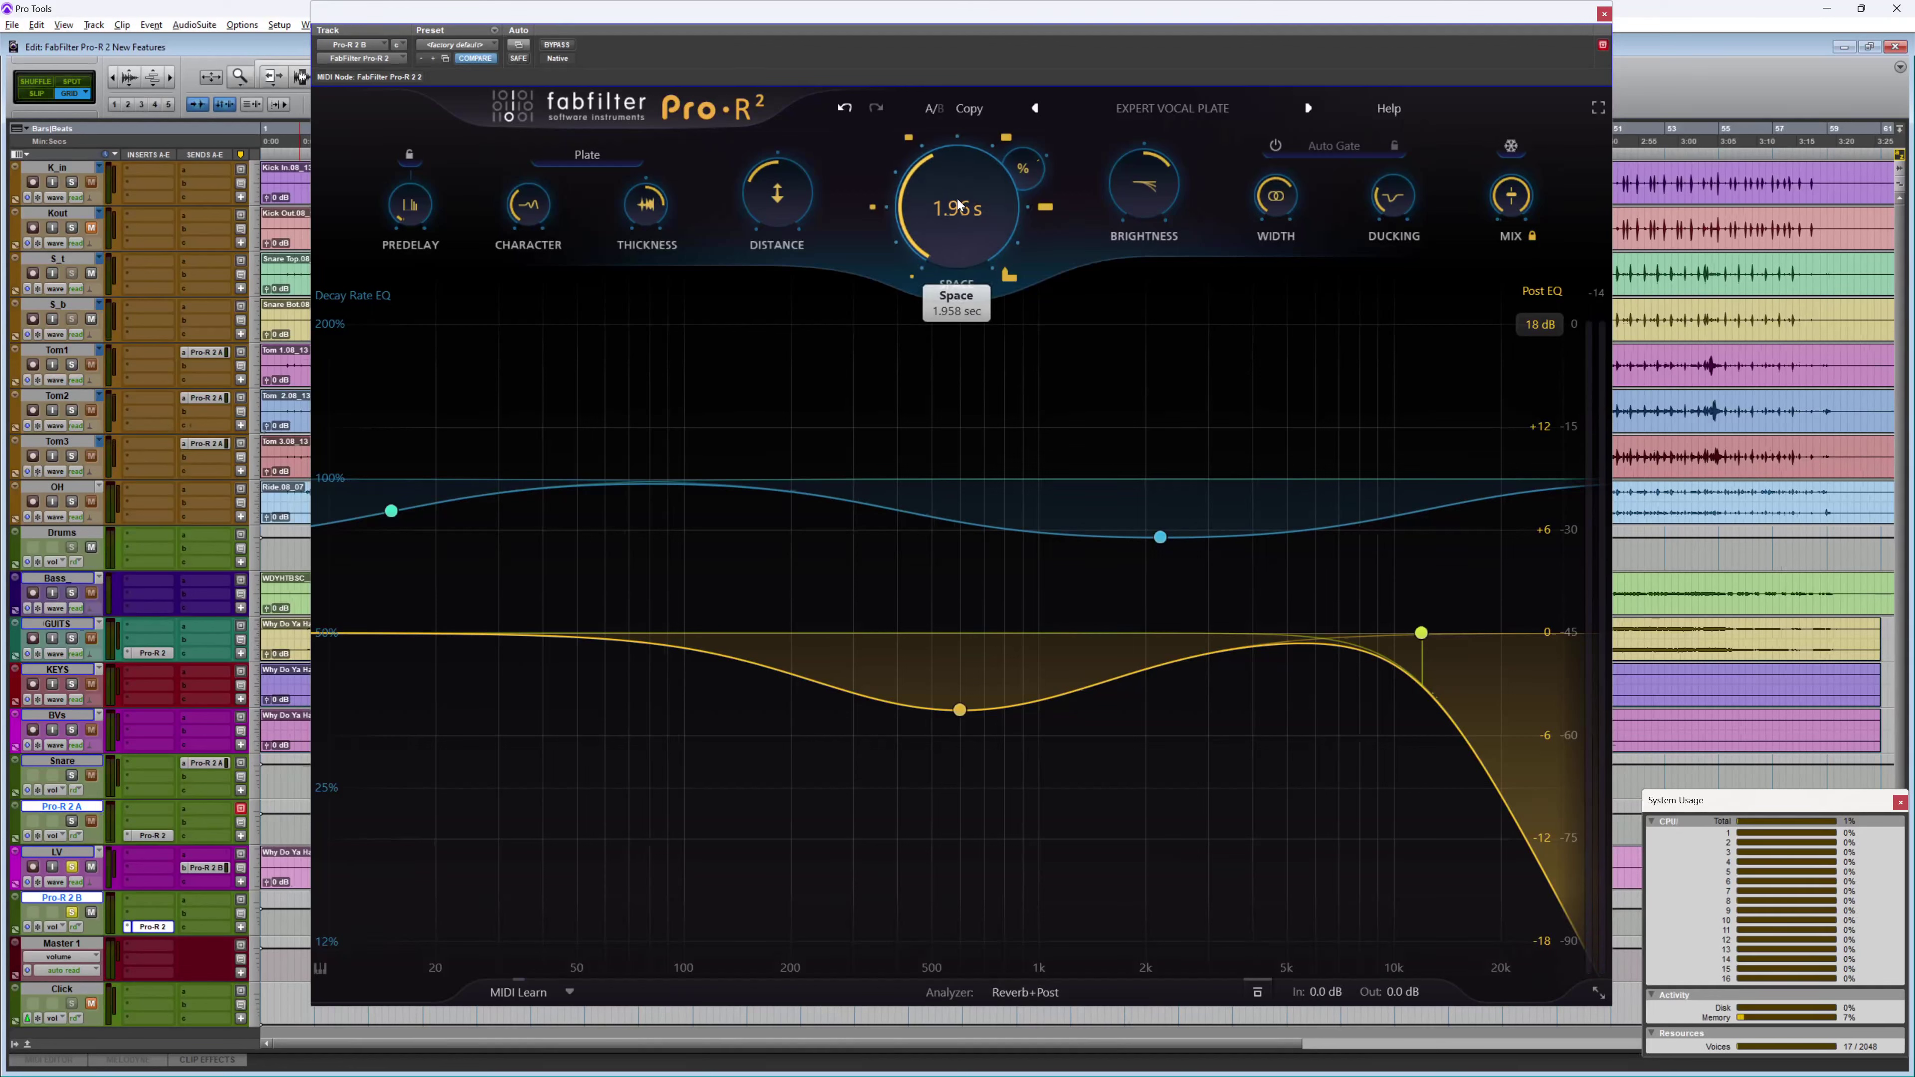
pyautogui.moveTo(959, 204); pyautogui.dragTo(984, 96)
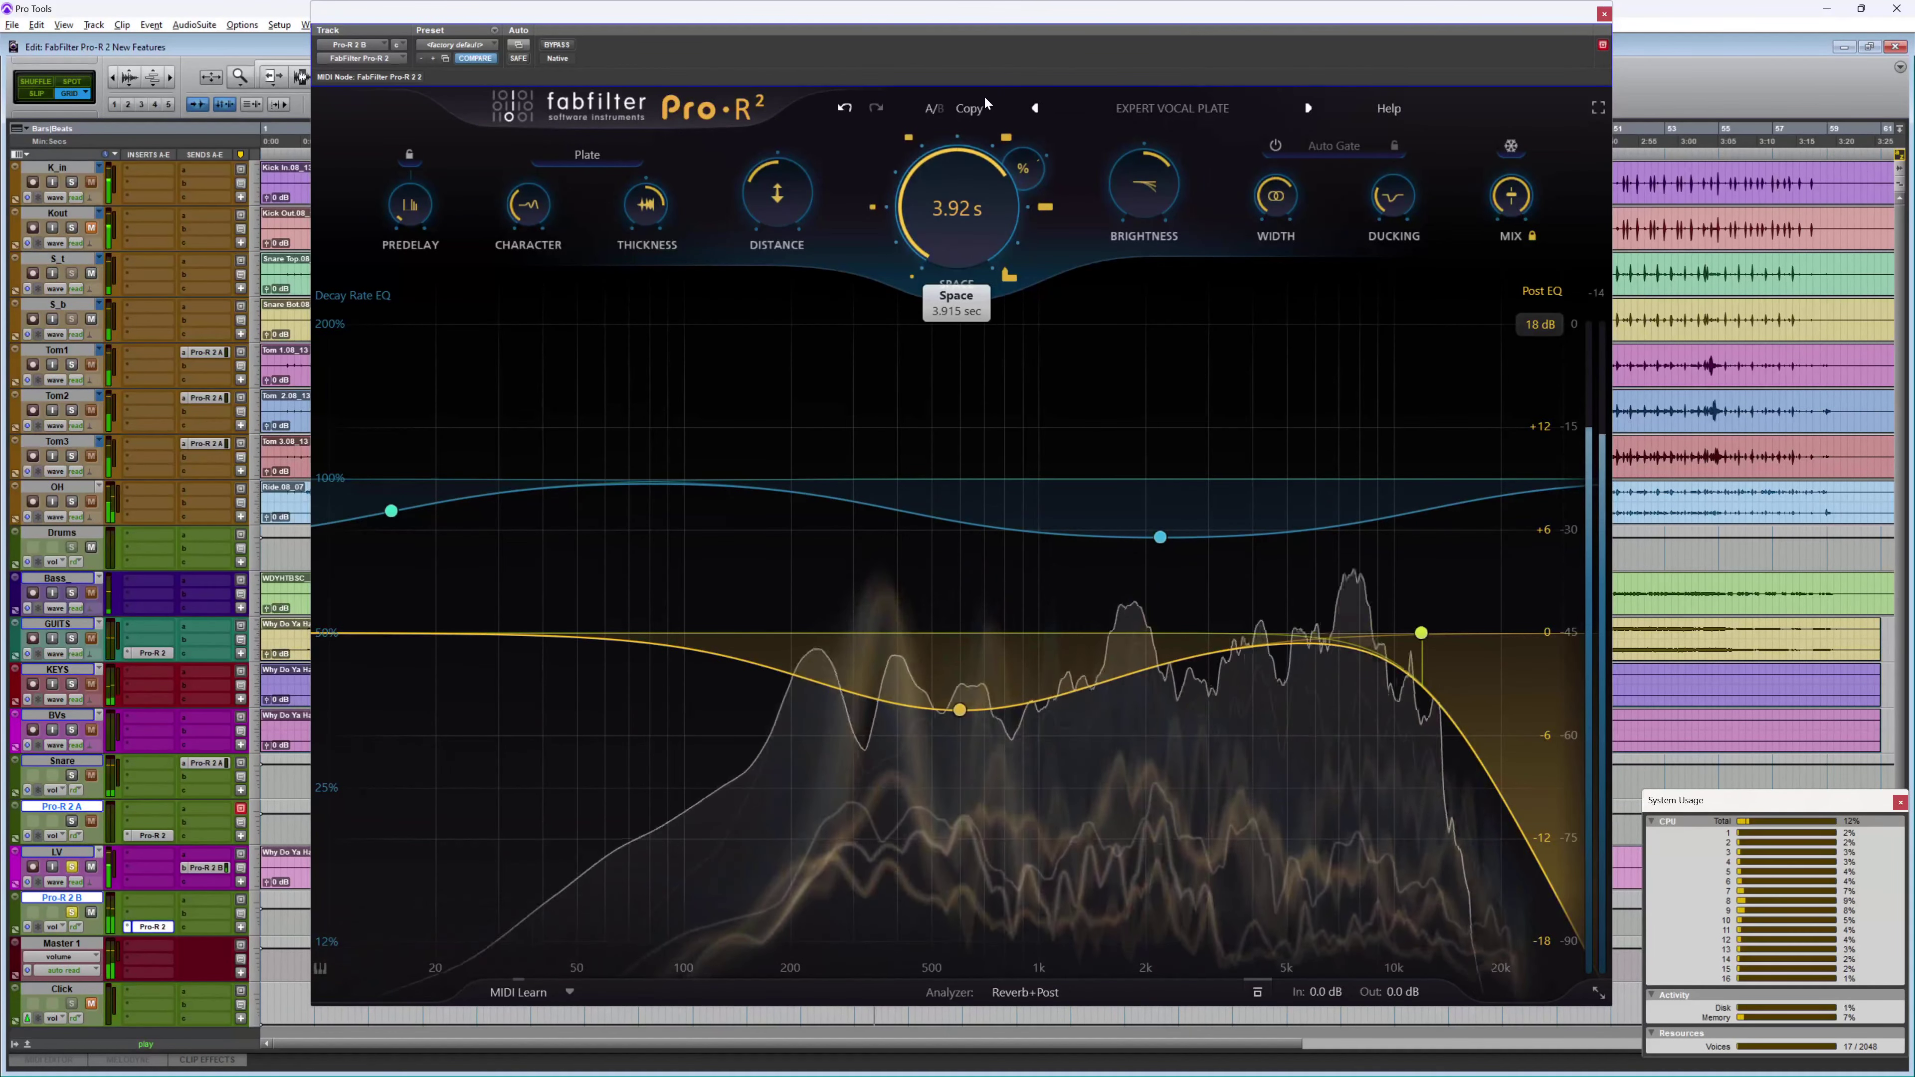
pyautogui.moveTo(985, 96); pyautogui.dragTo(985, 103)
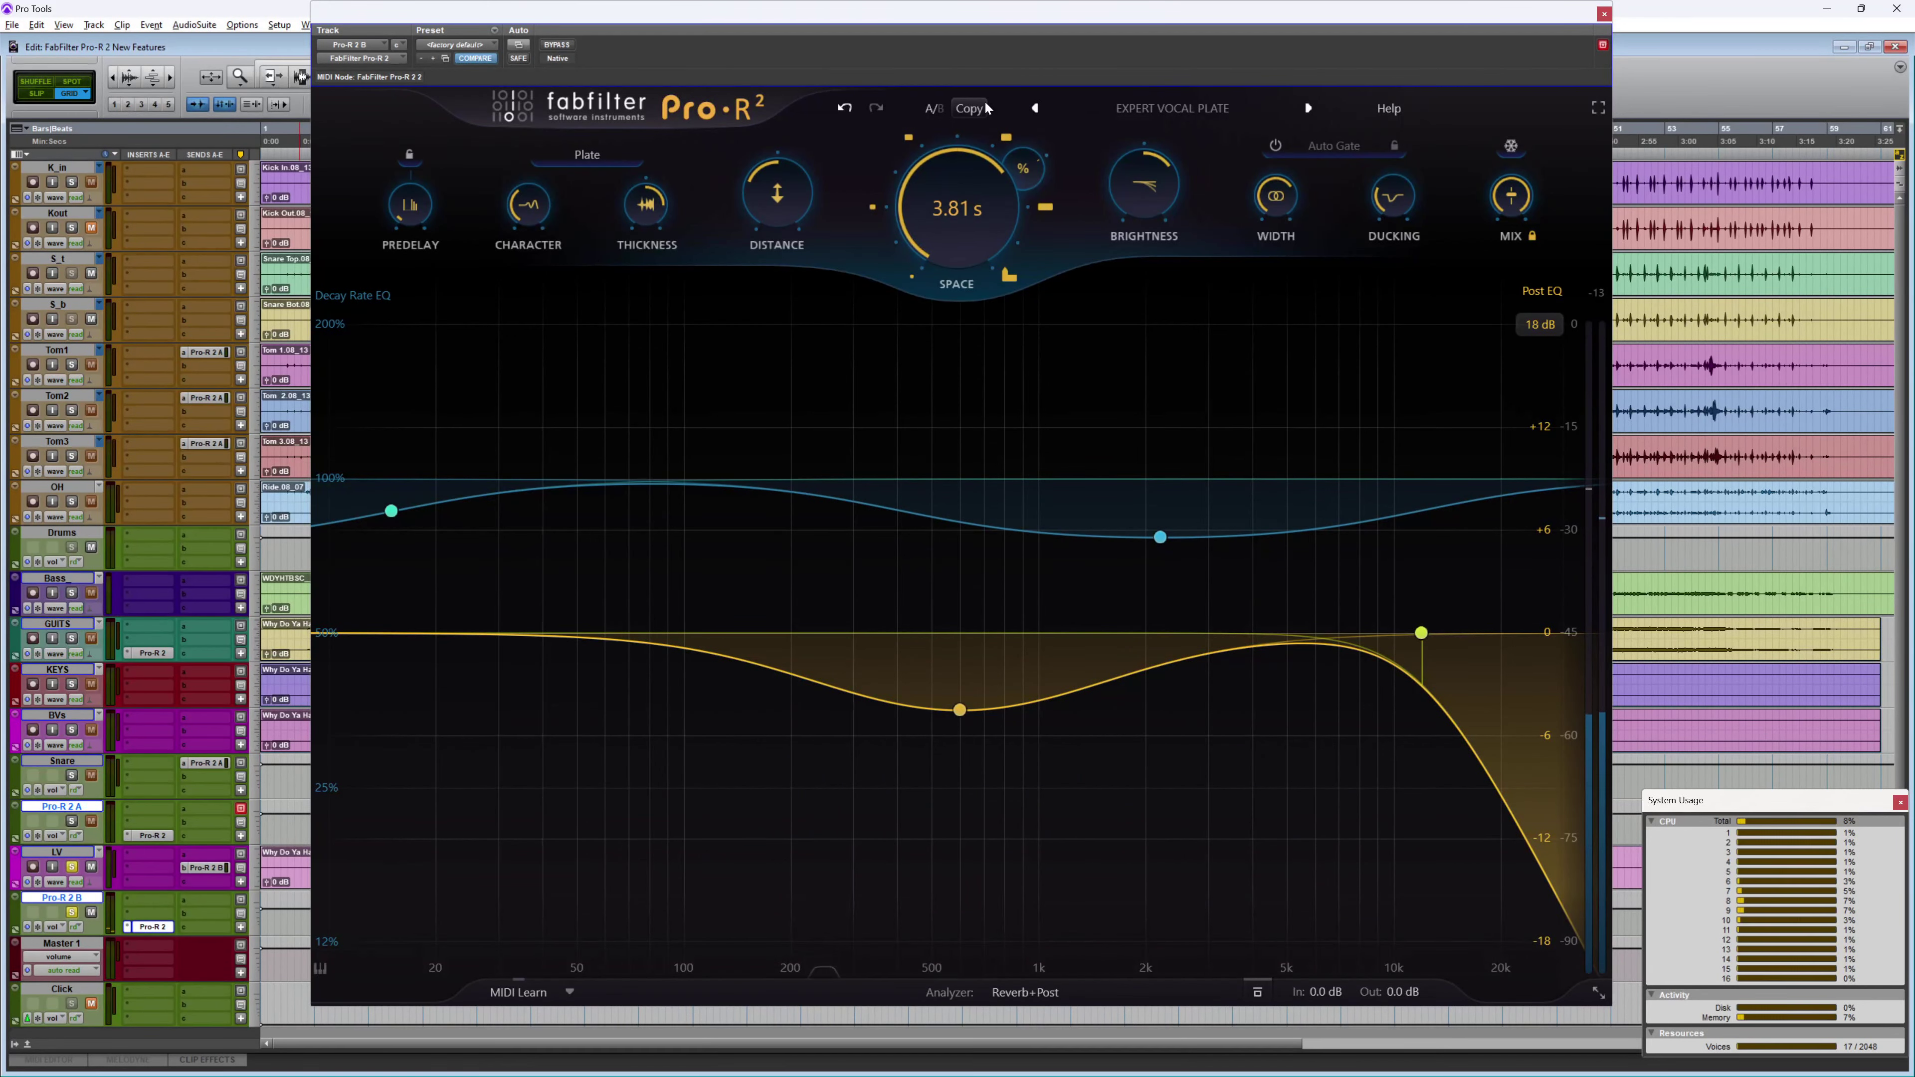
pyautogui.scroll(-5, 956, 208)
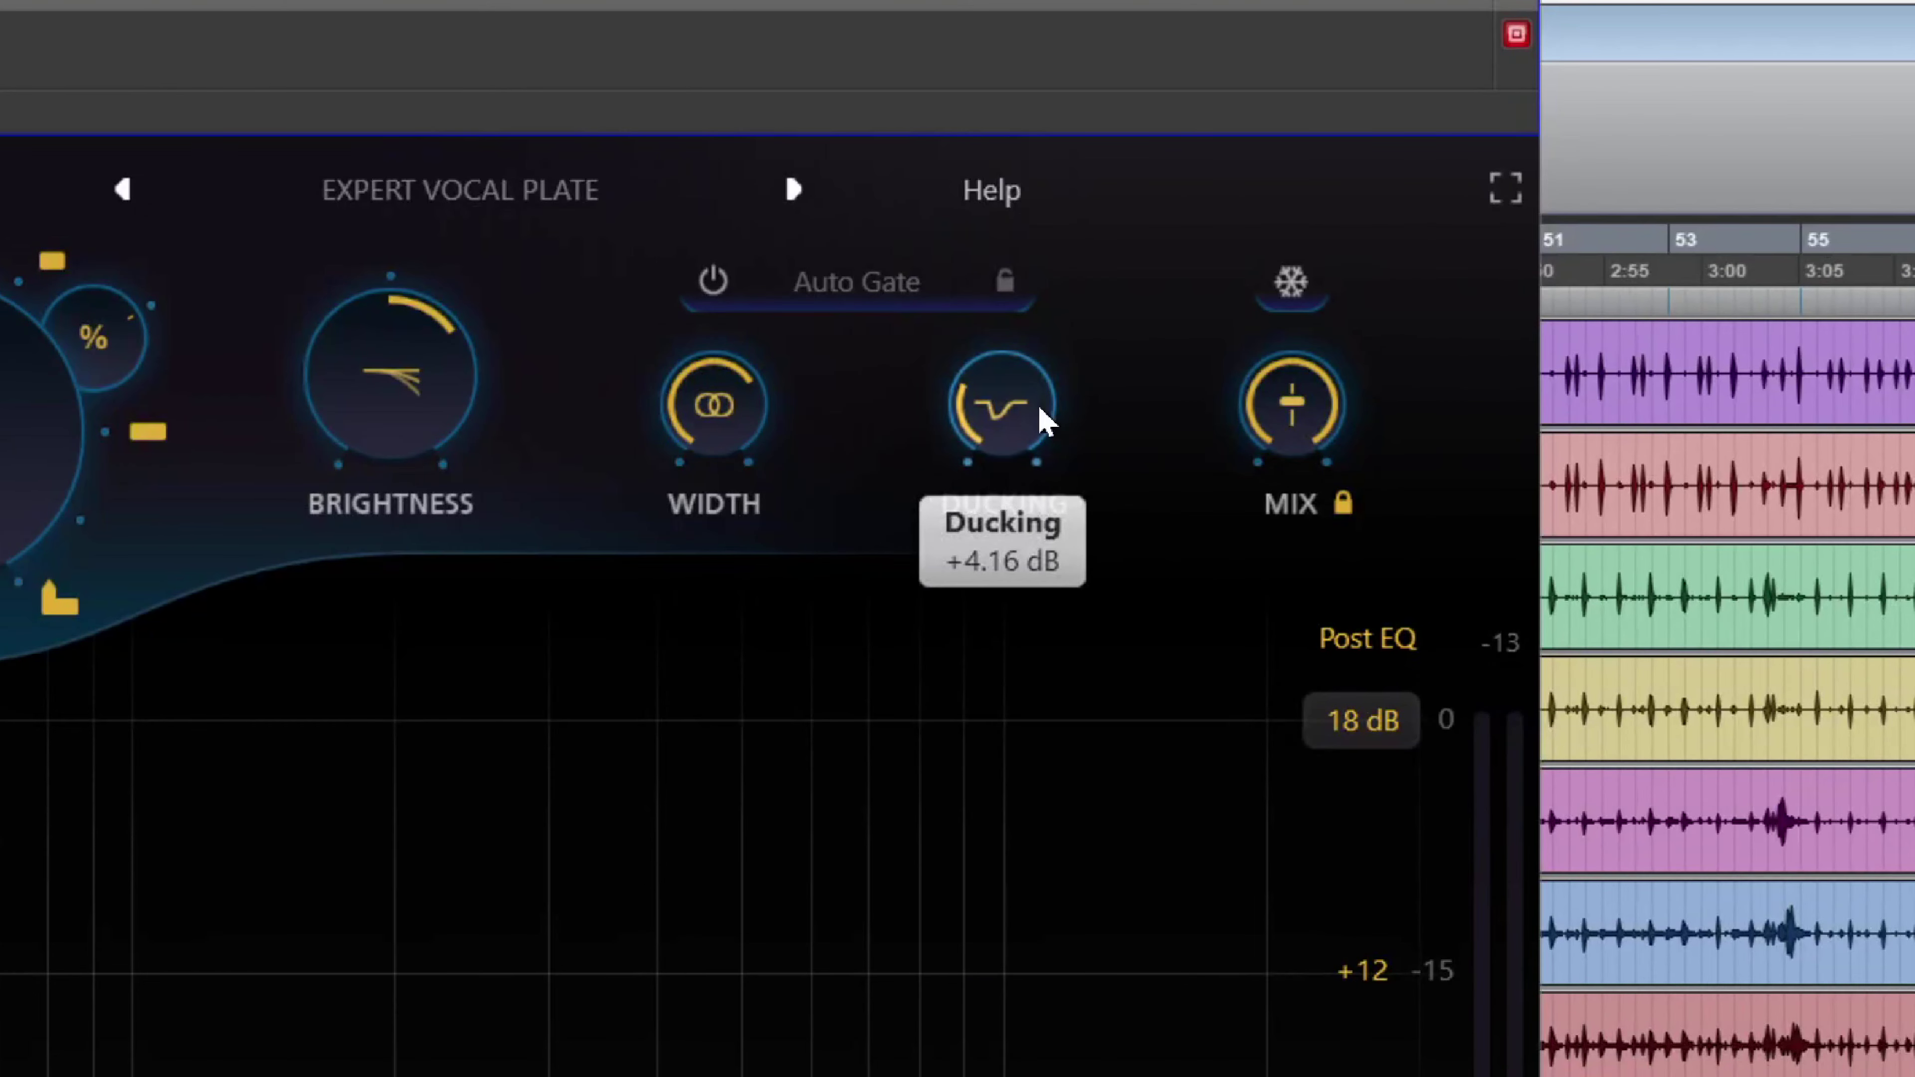
pyautogui.moveTo(1007, 434); pyautogui.dragTo(1047, 179)
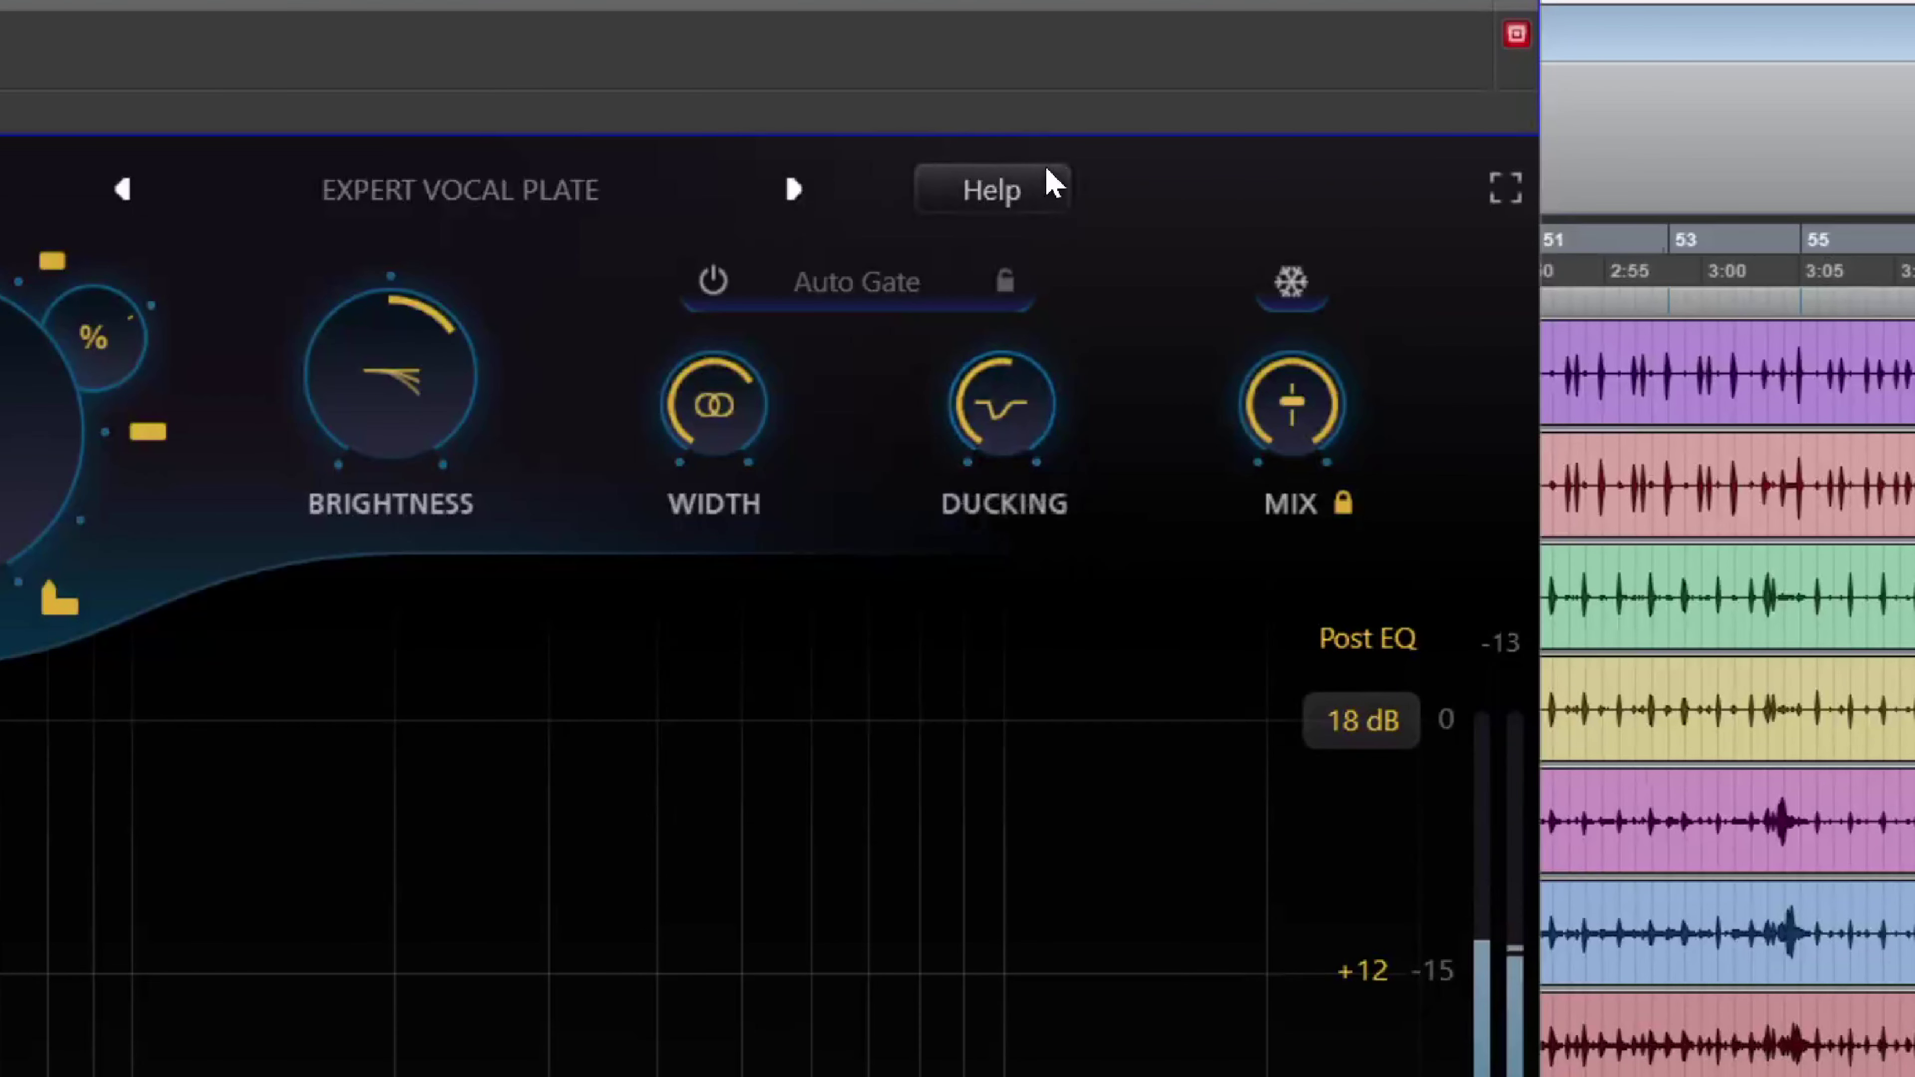
pyautogui.moveTo(1006, 411); pyautogui.dragTo(1086, 155)
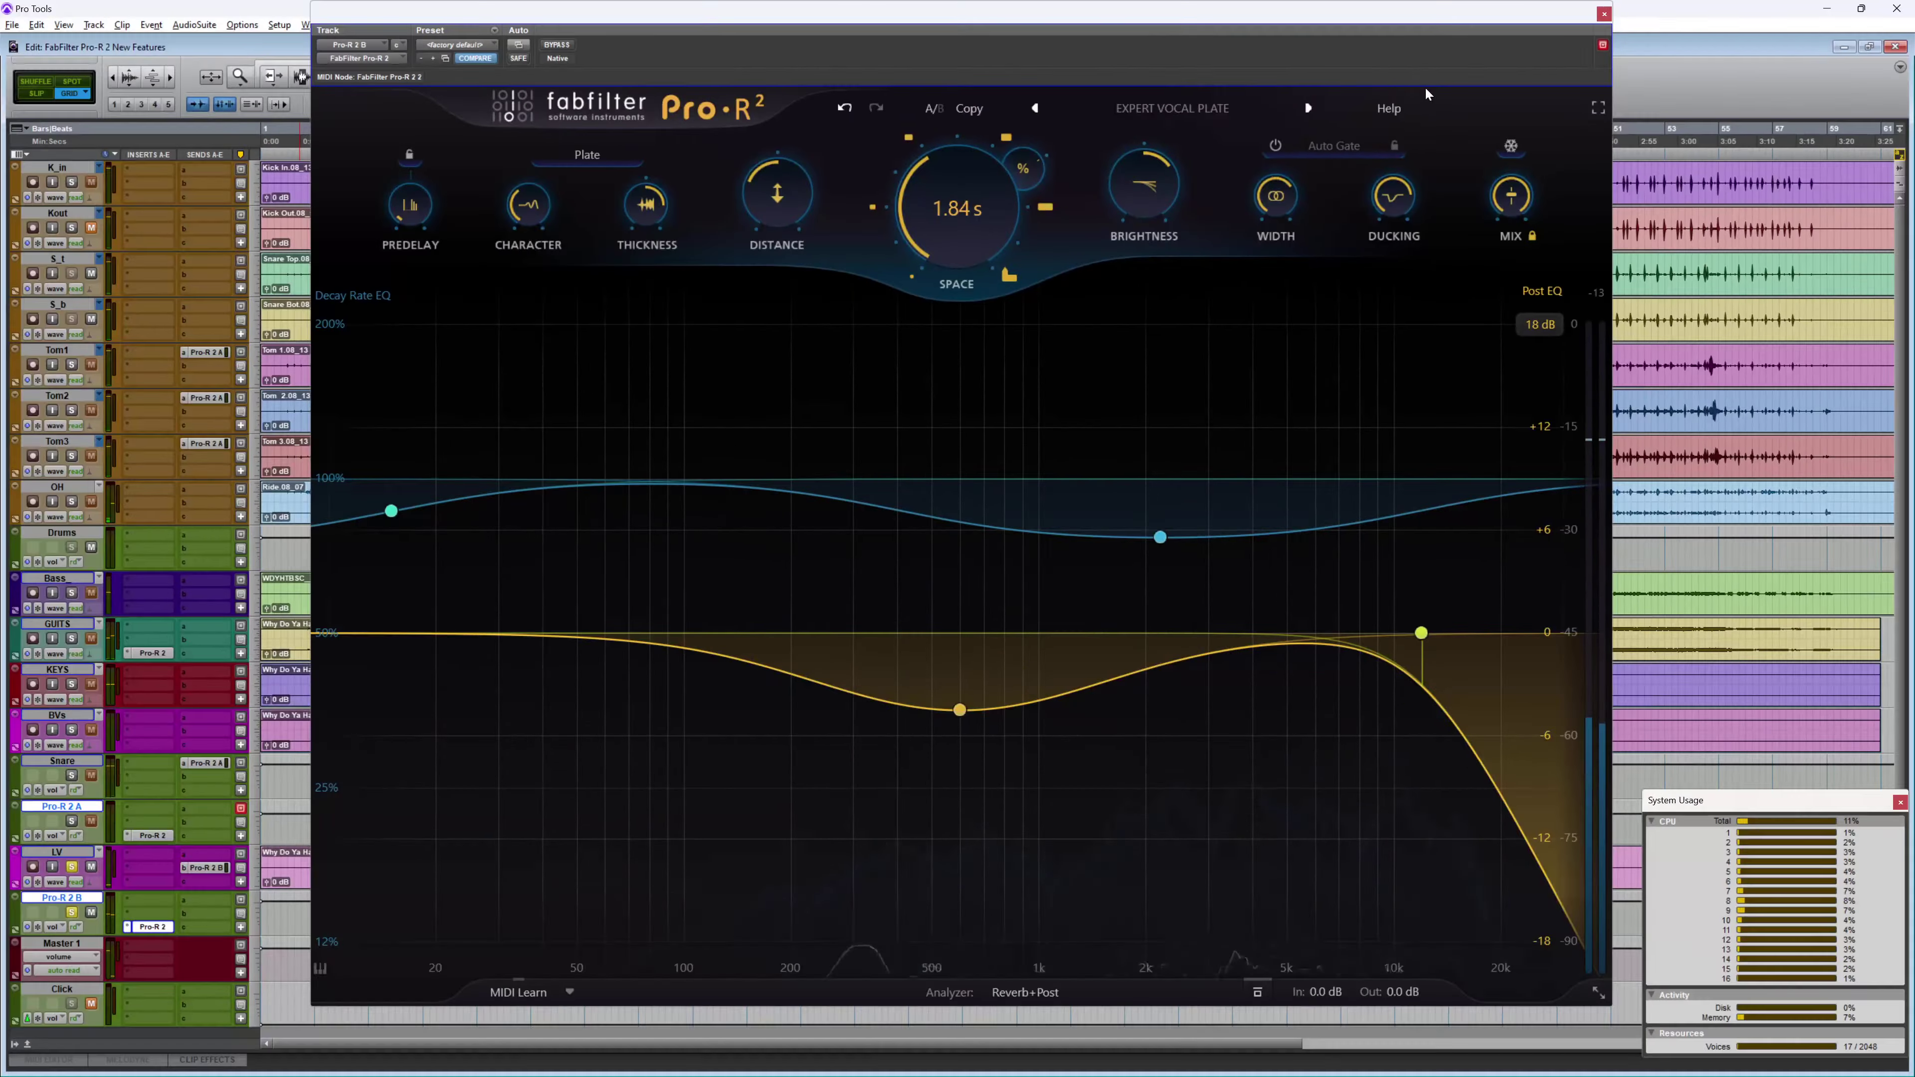
# Step: Give the vocal Decay Rate EQ a 200 Hz dip and high-frequency lift, cancelling the Import IR attempt
pyautogui.click(320, 968)
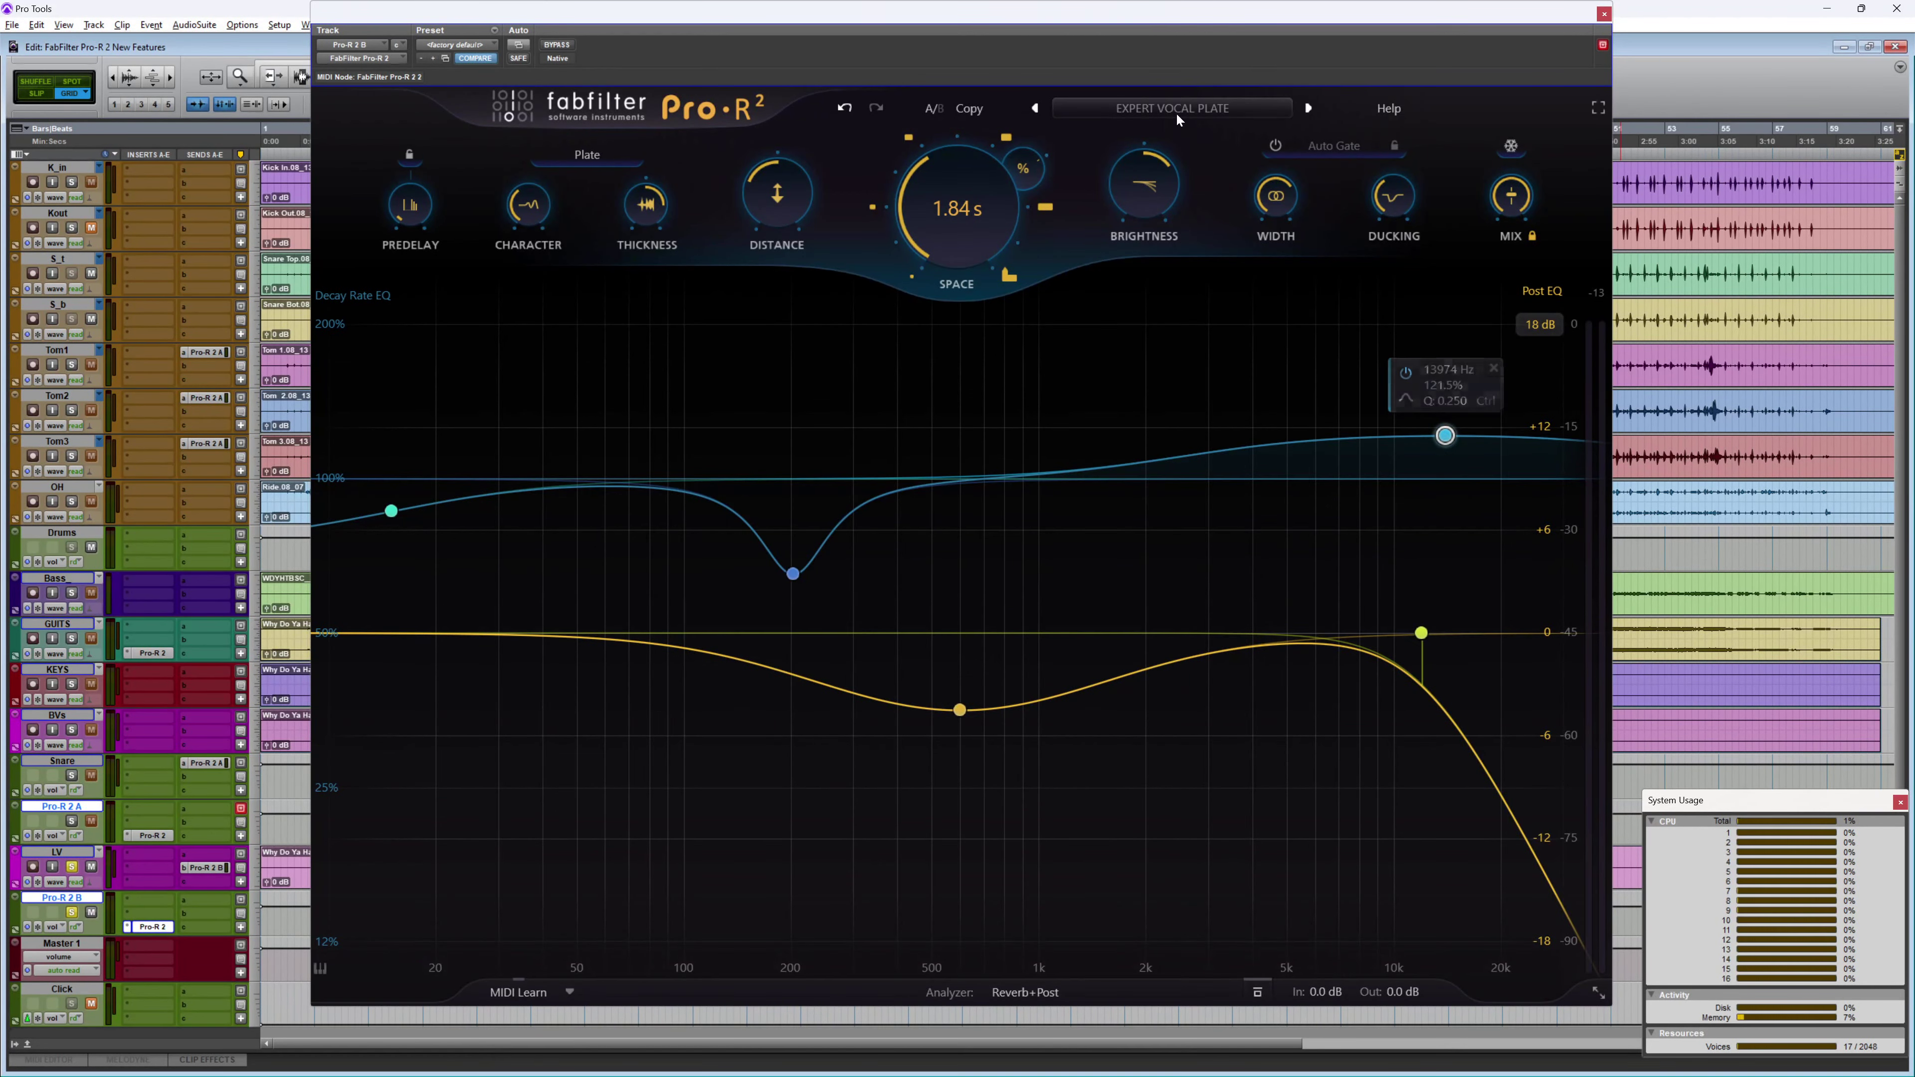
pyautogui.click(1176, 112)
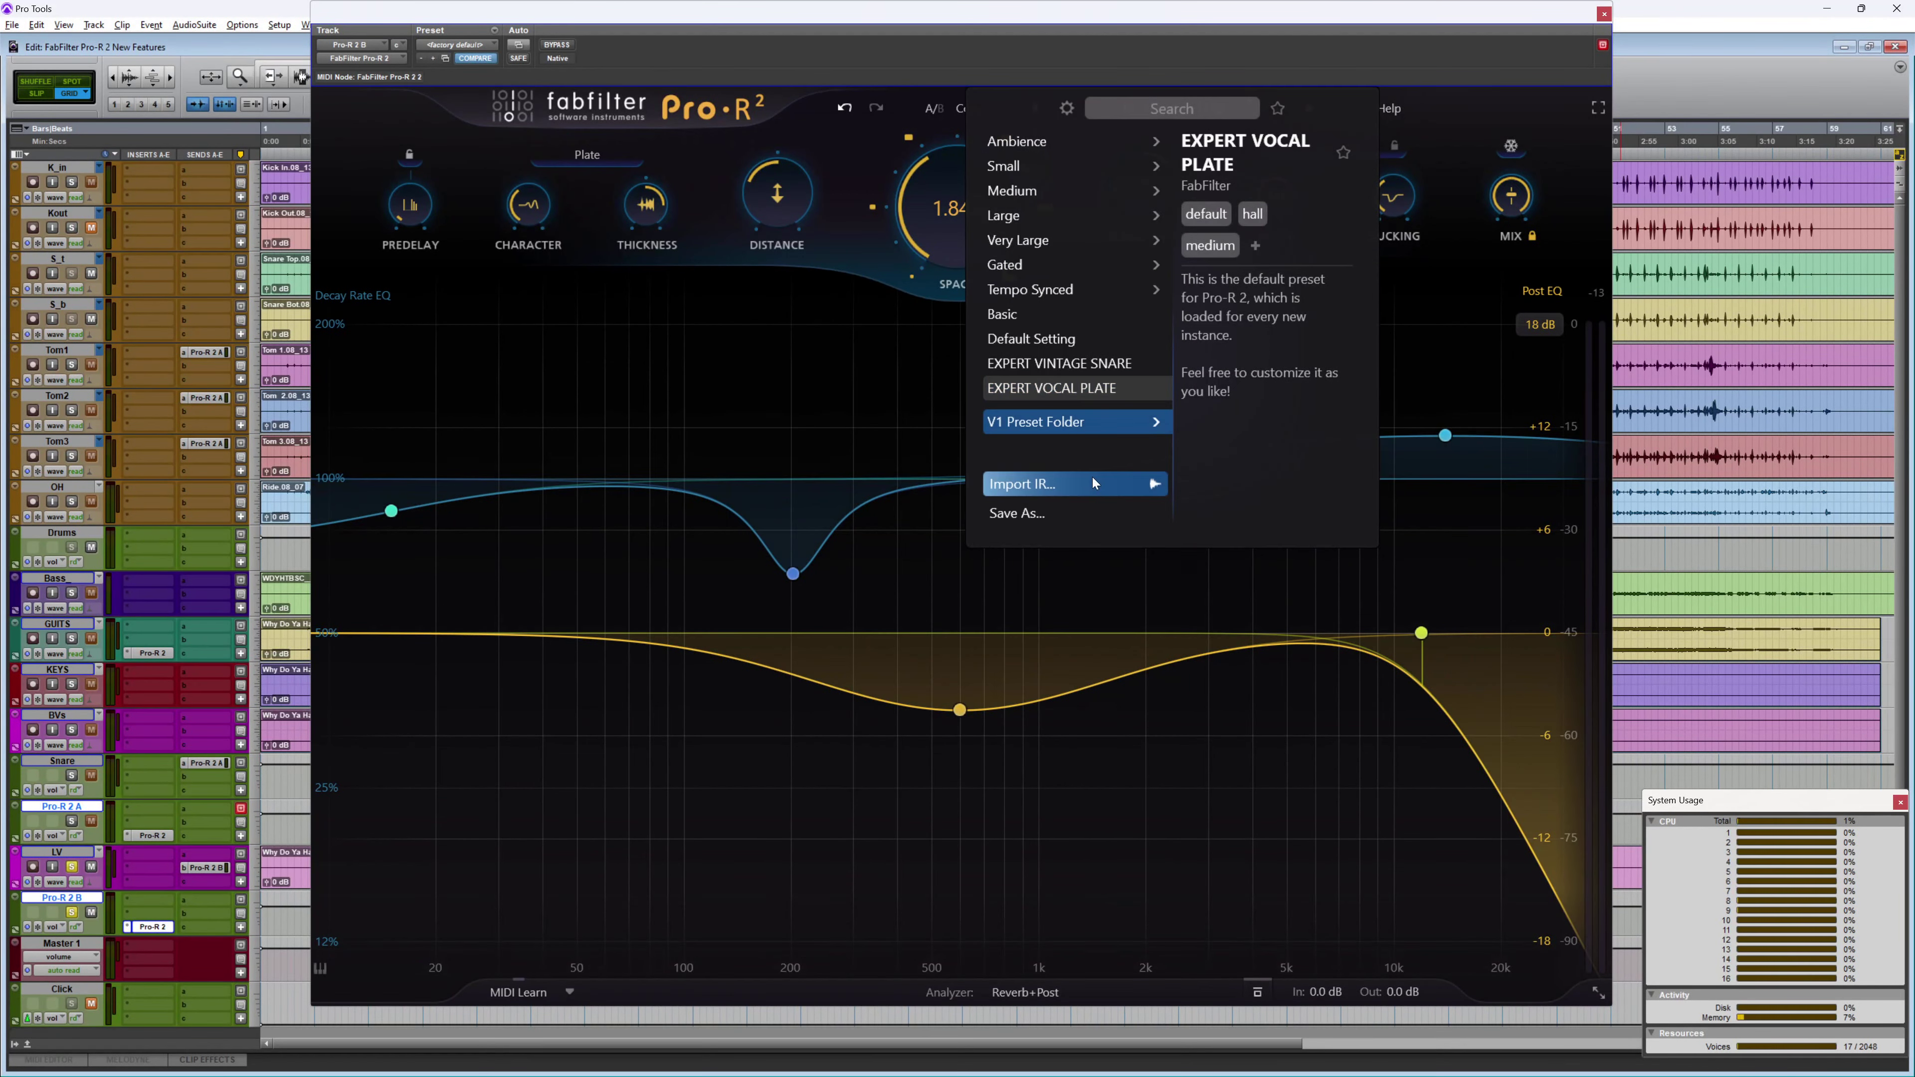
pyautogui.click(1029, 489)
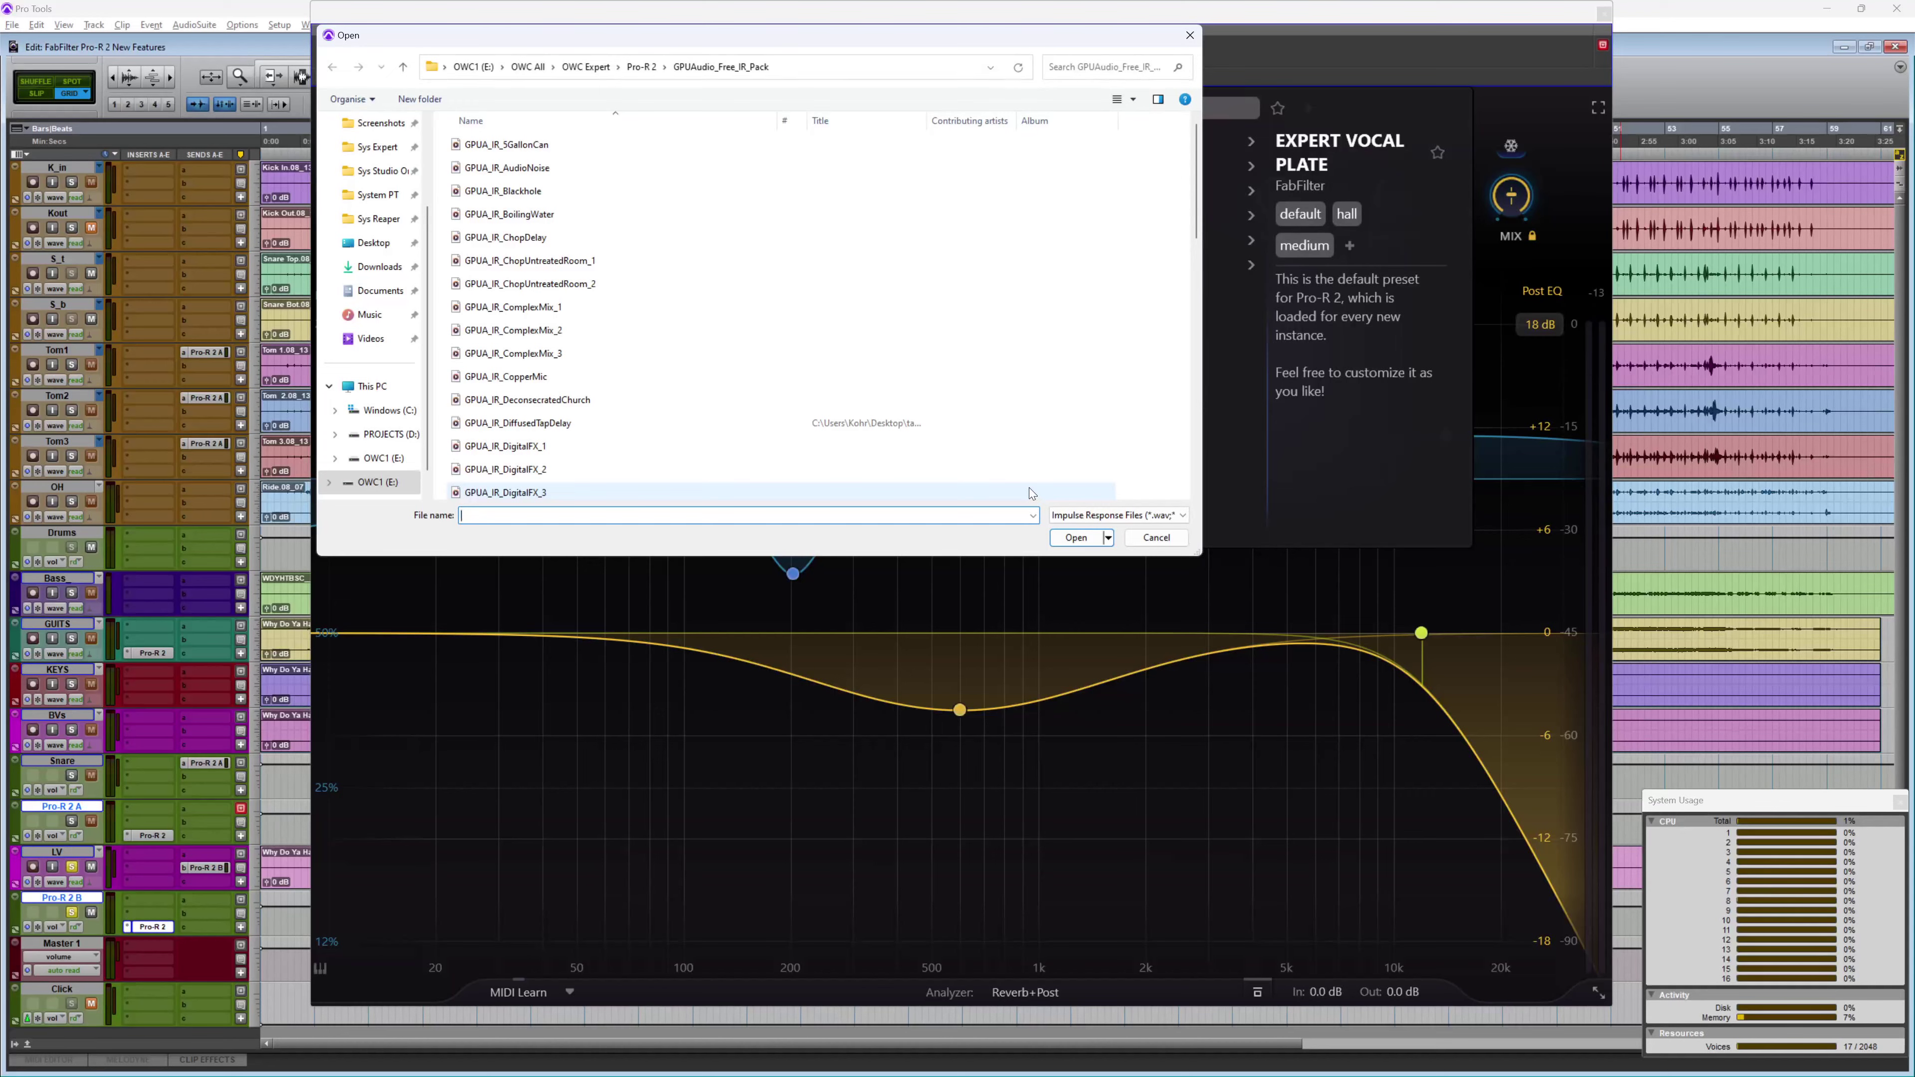
pyautogui.click(1156, 538)
pyautogui.click(1157, 537)
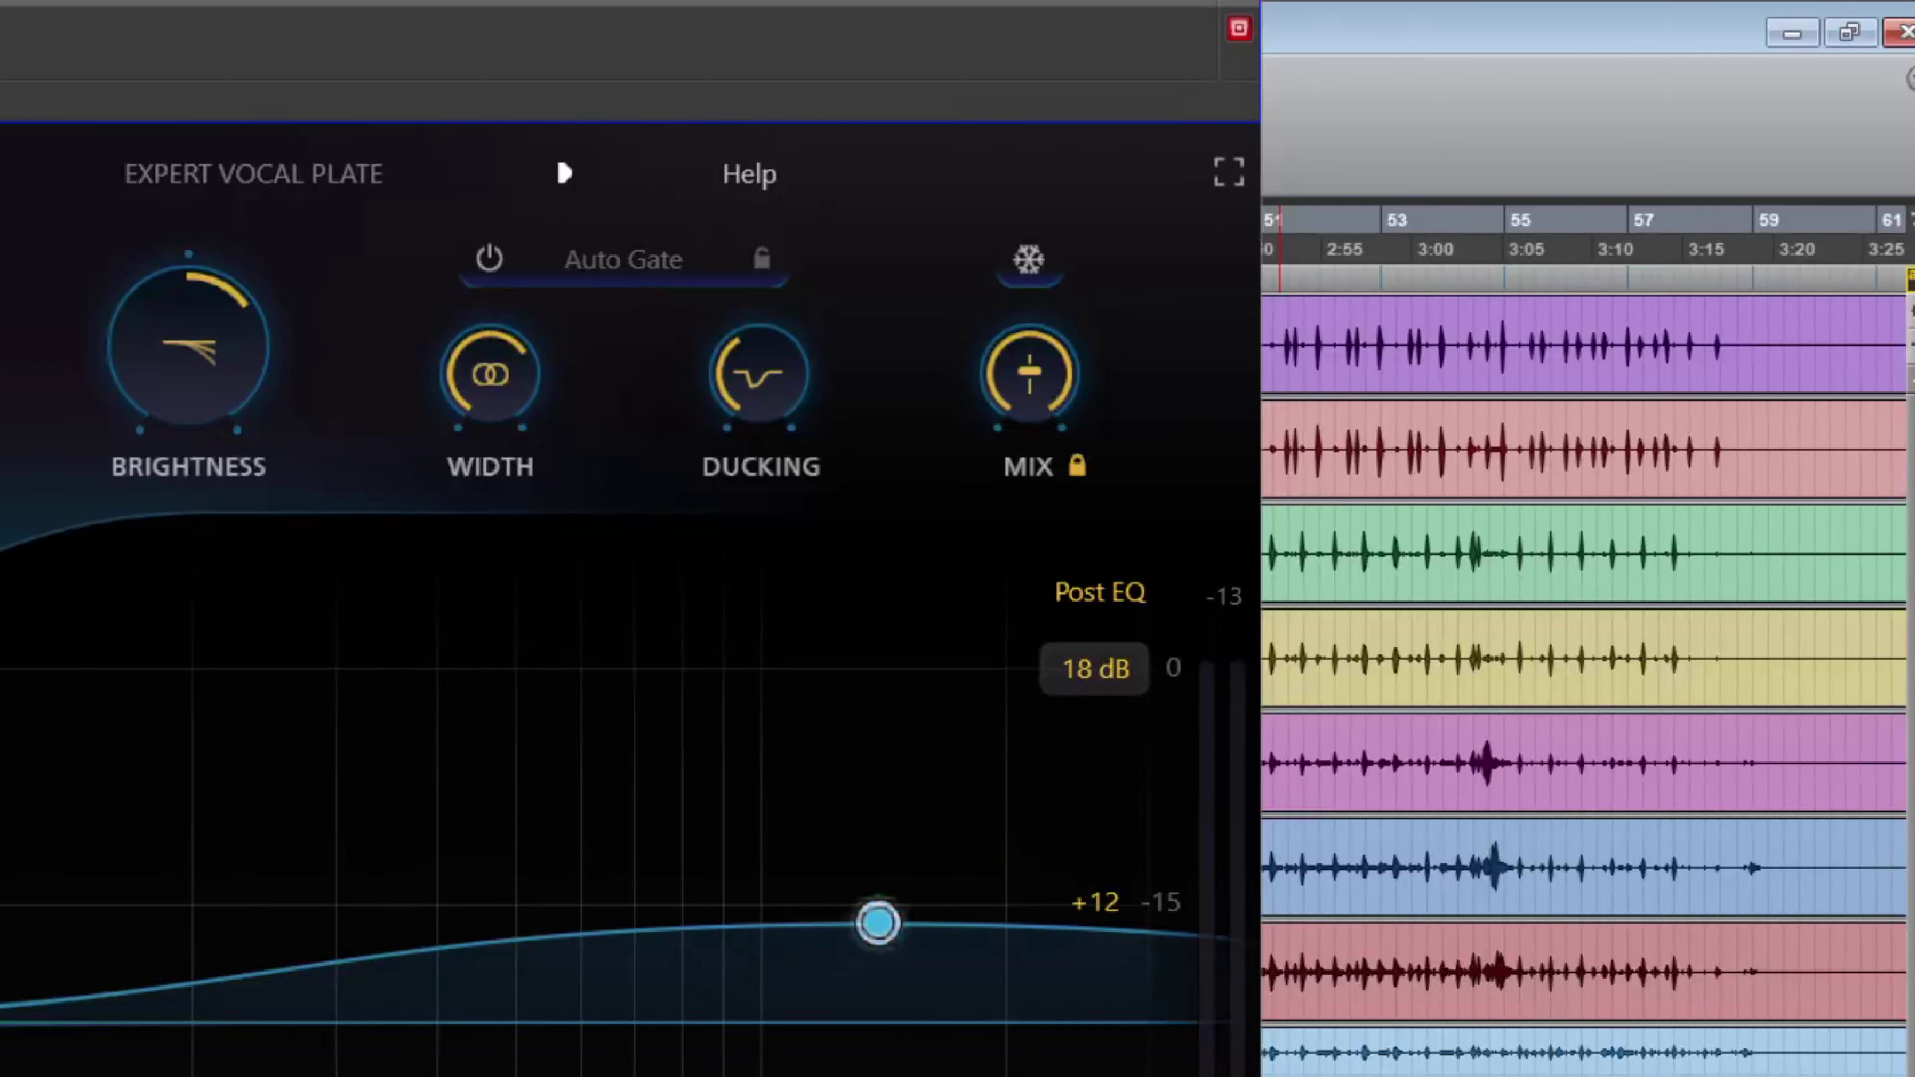
pyautogui.moveTo(1375, 442)
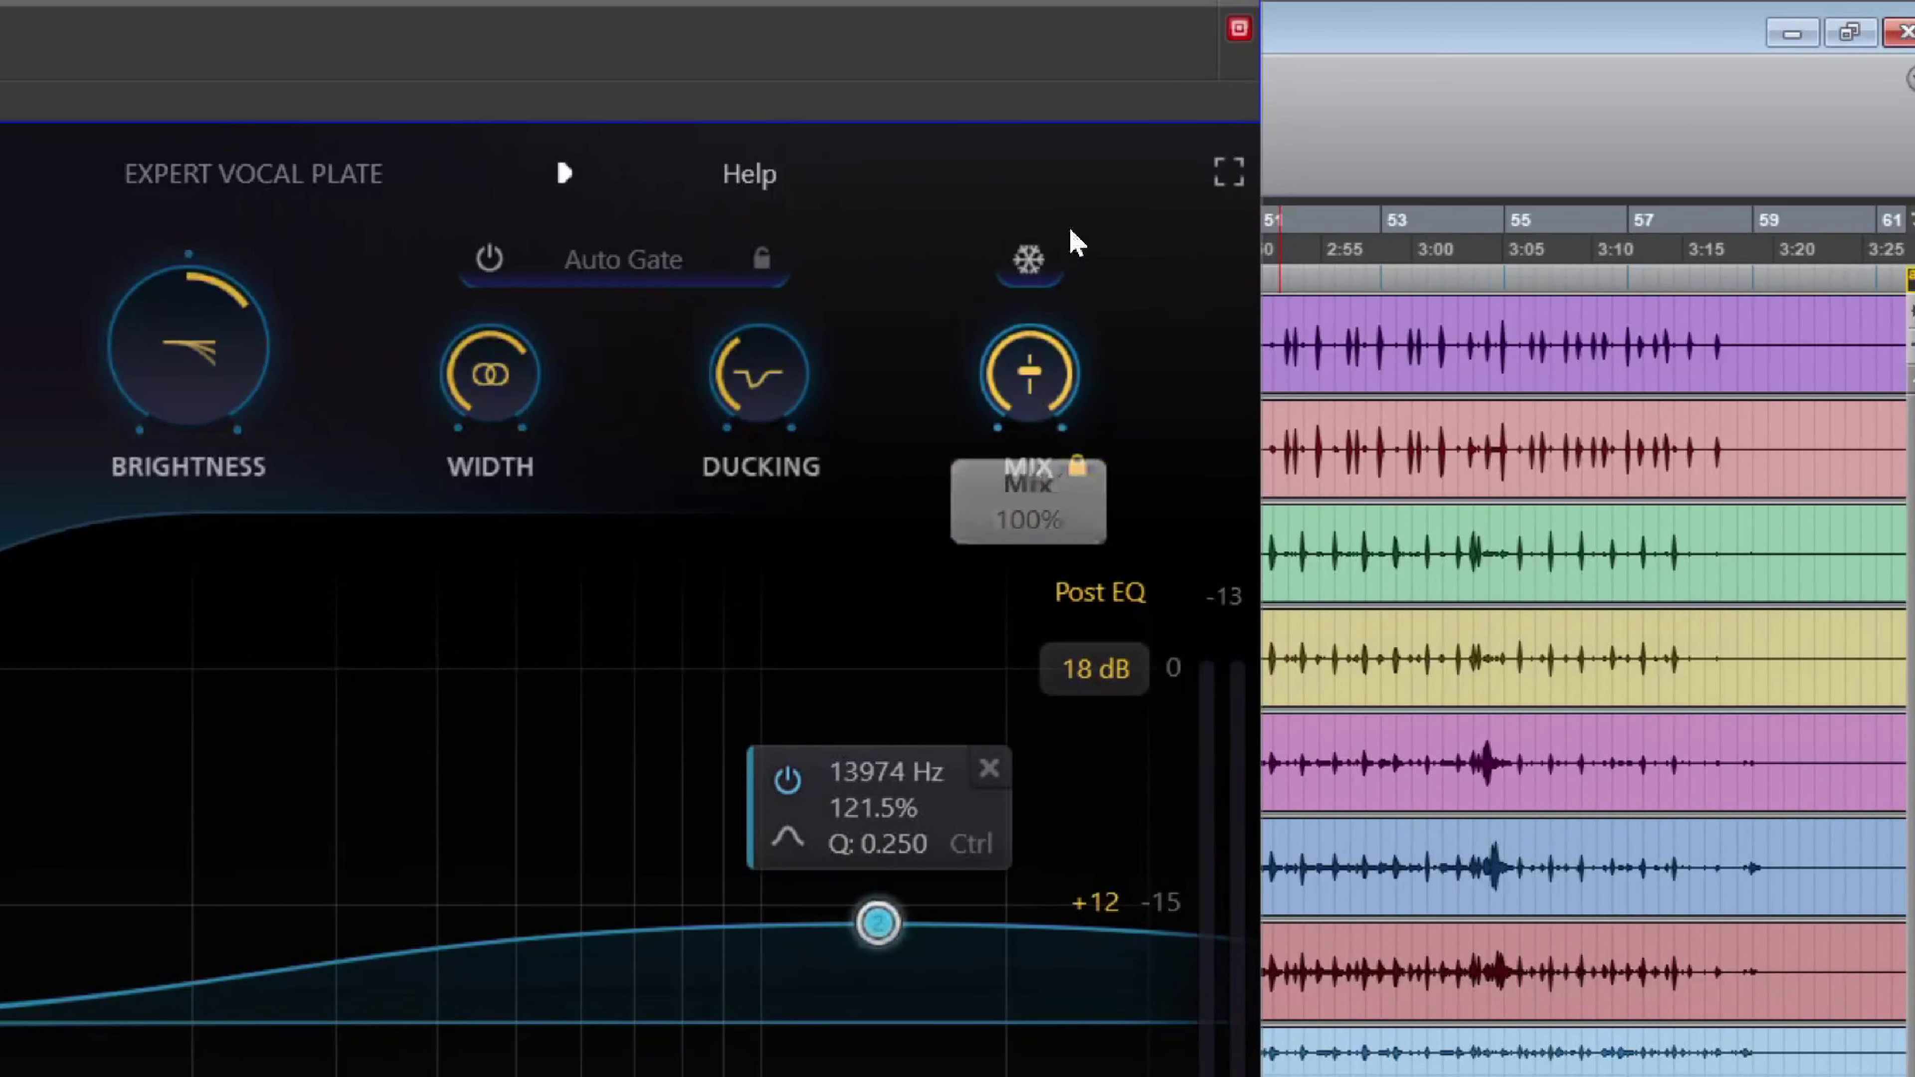
pyautogui.click(1048, 268)
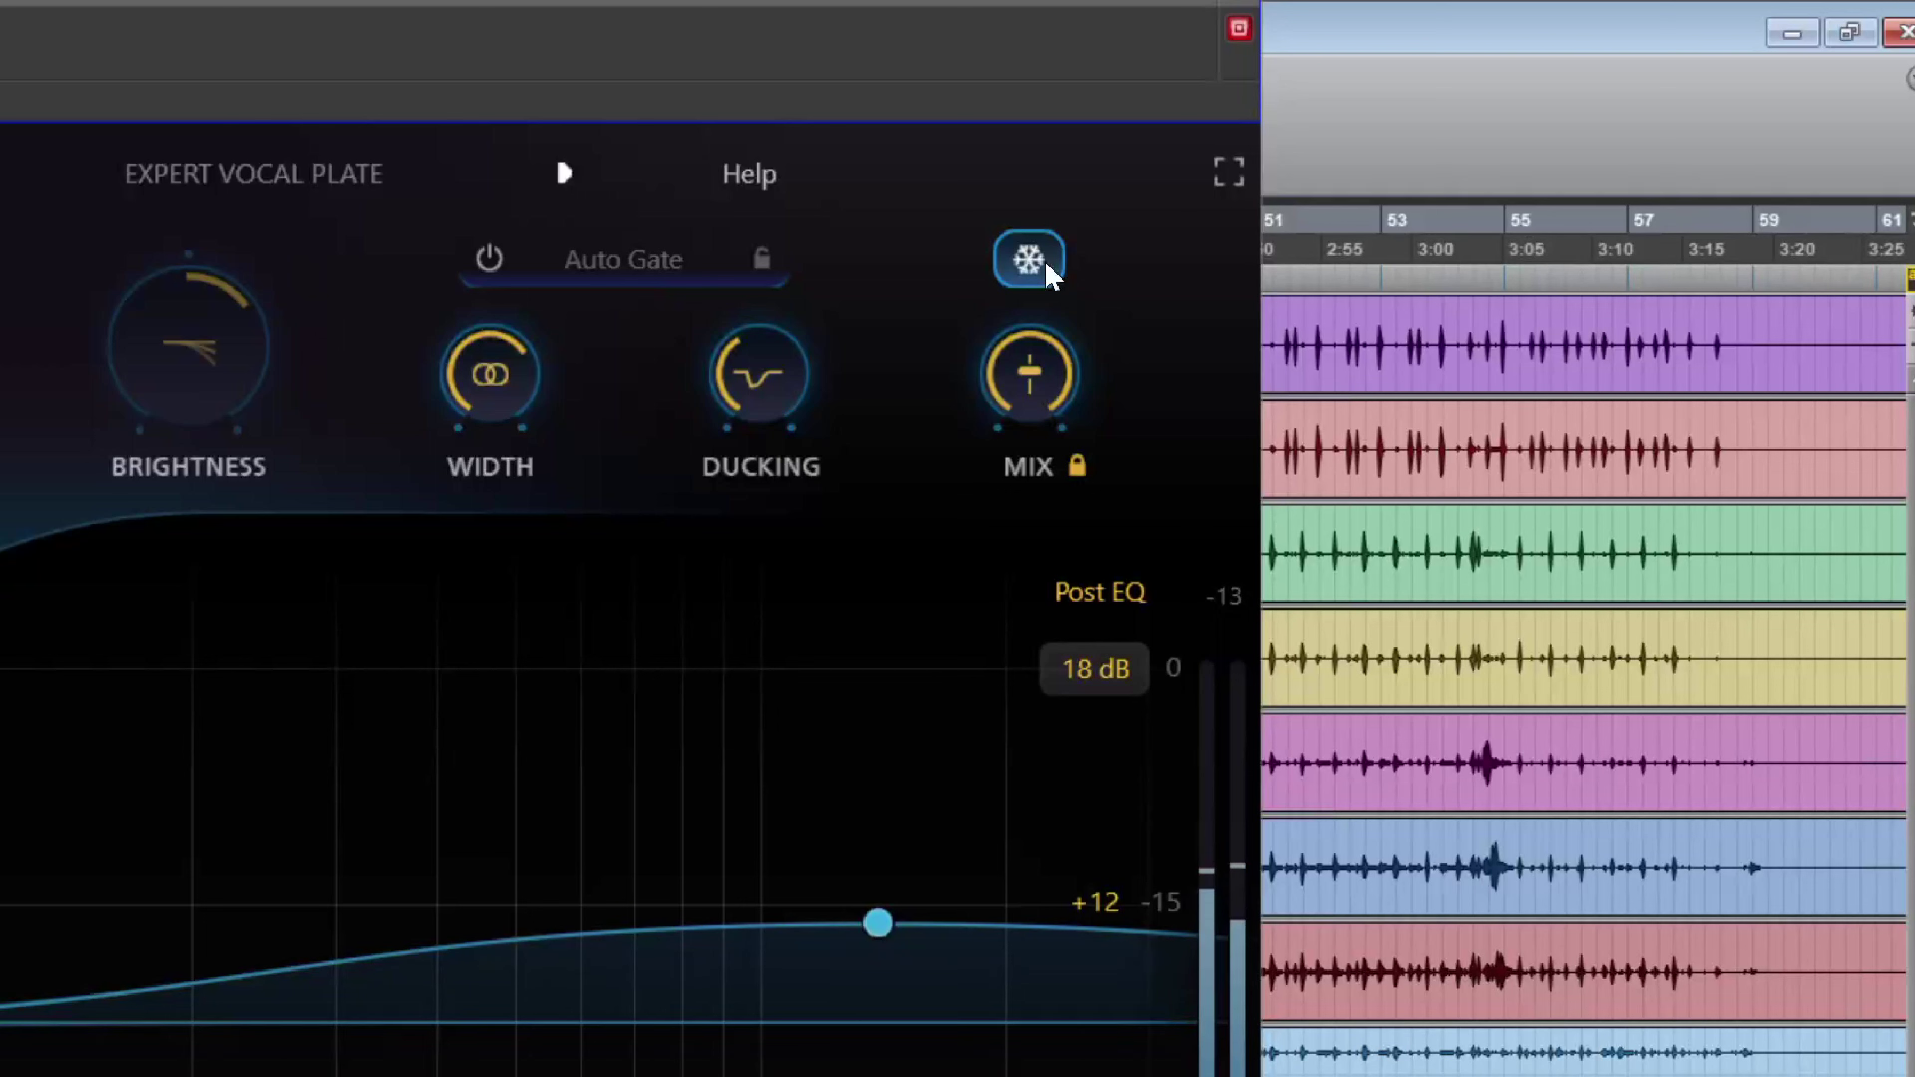
pyautogui.click(1048, 268)
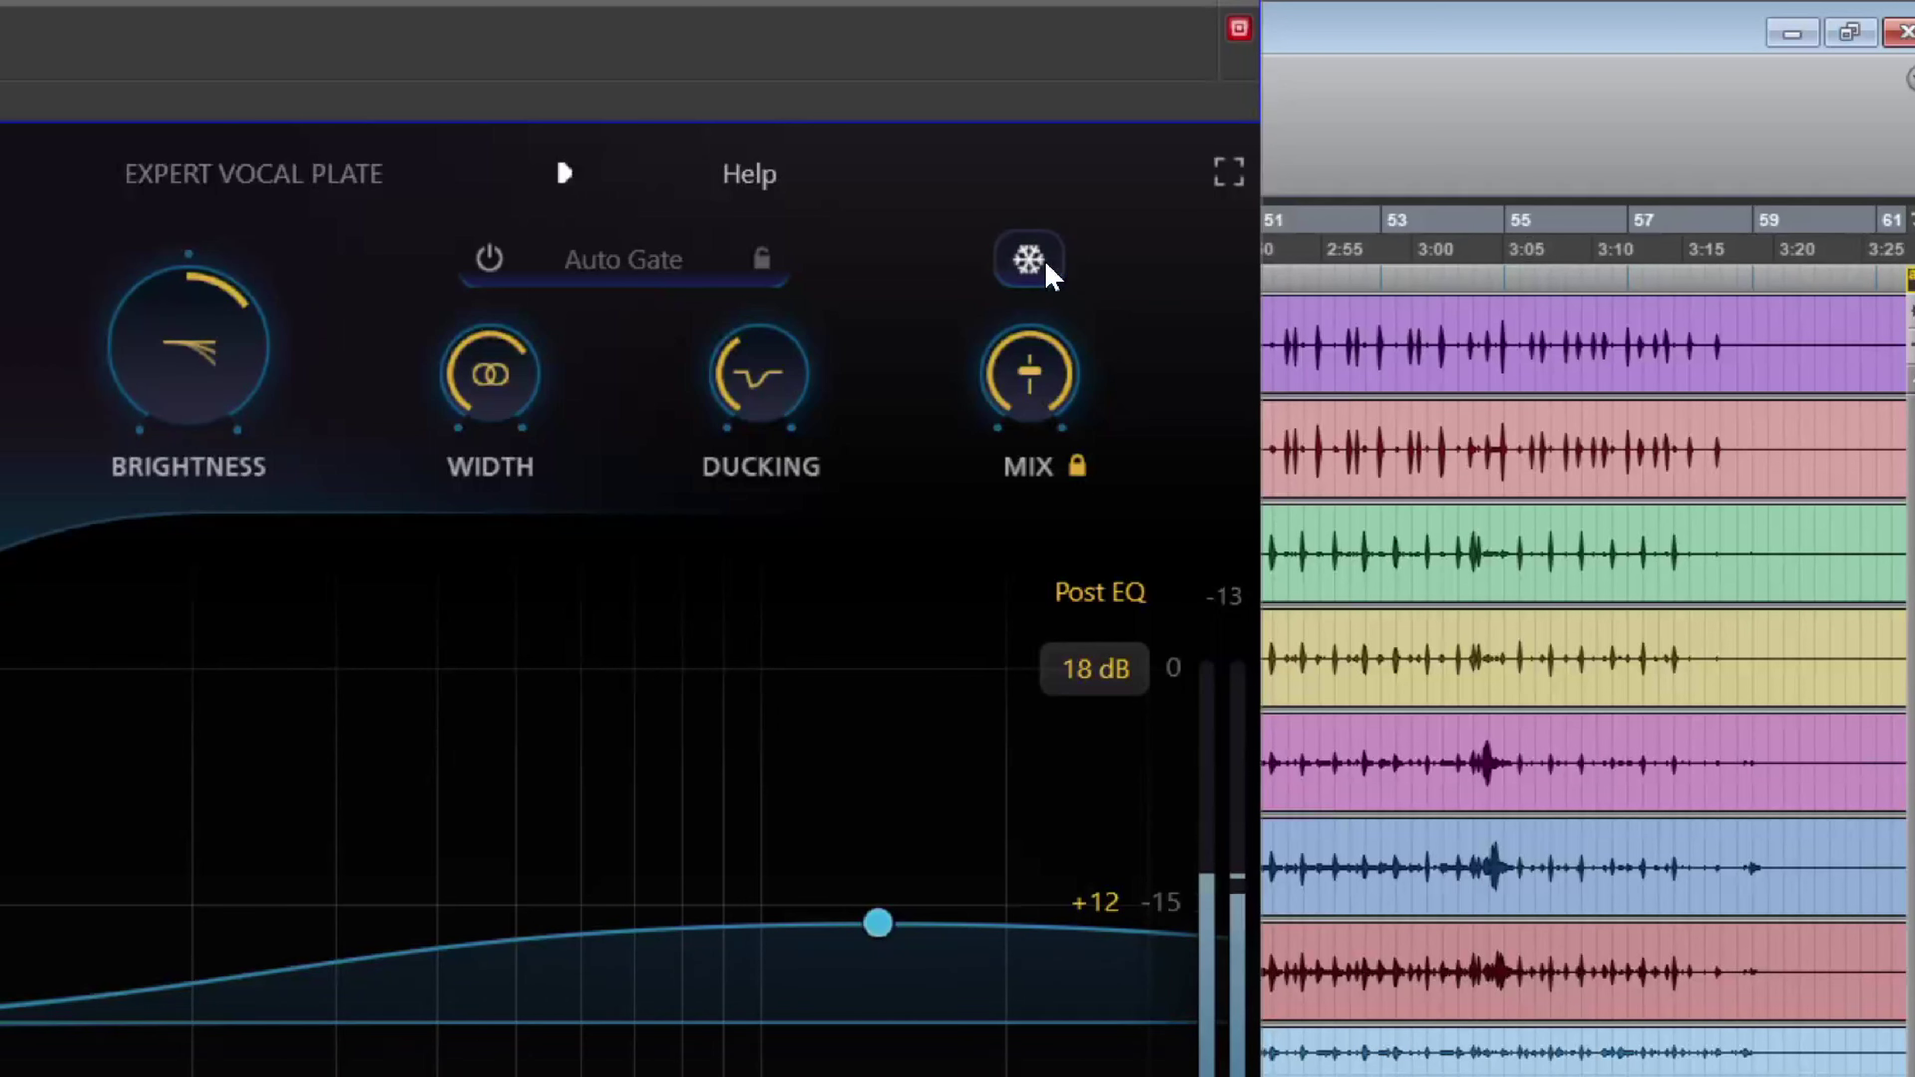
pyautogui.click(1046, 265)
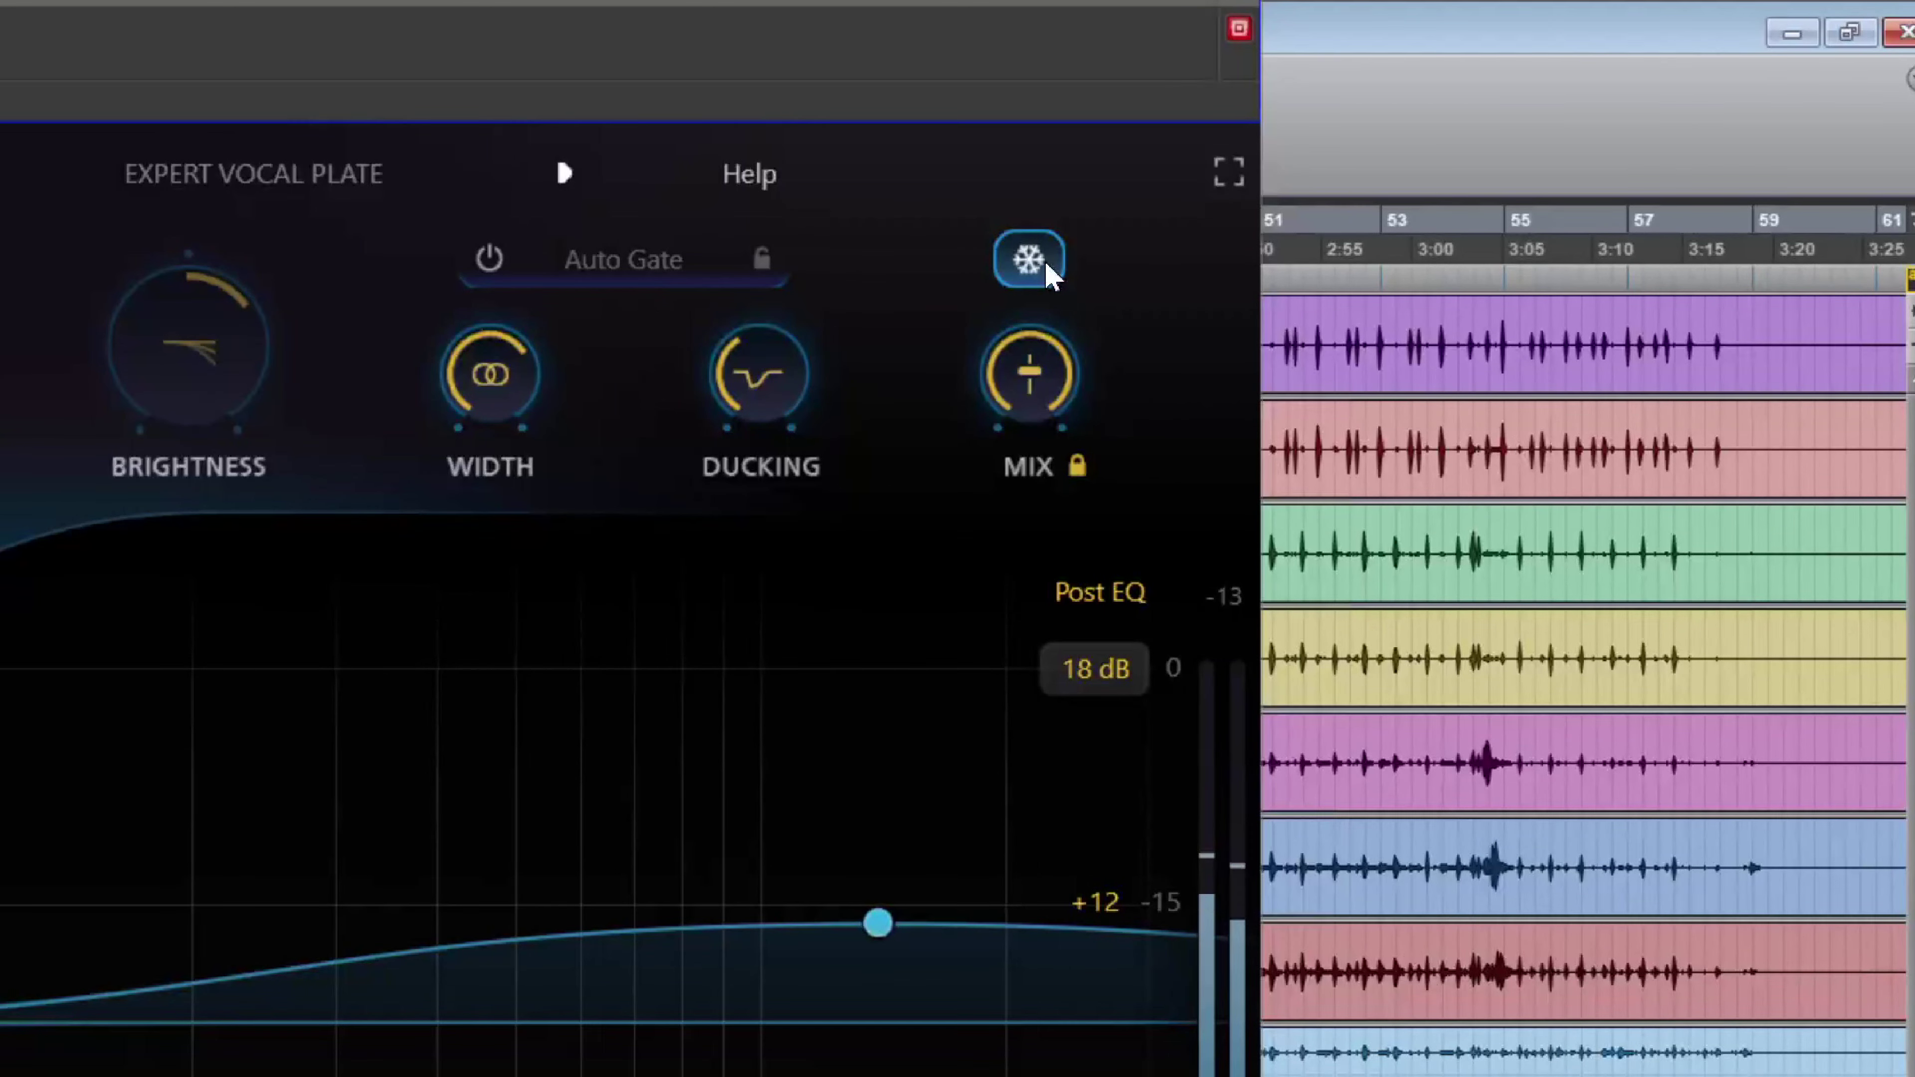
pyautogui.click(1048, 267)
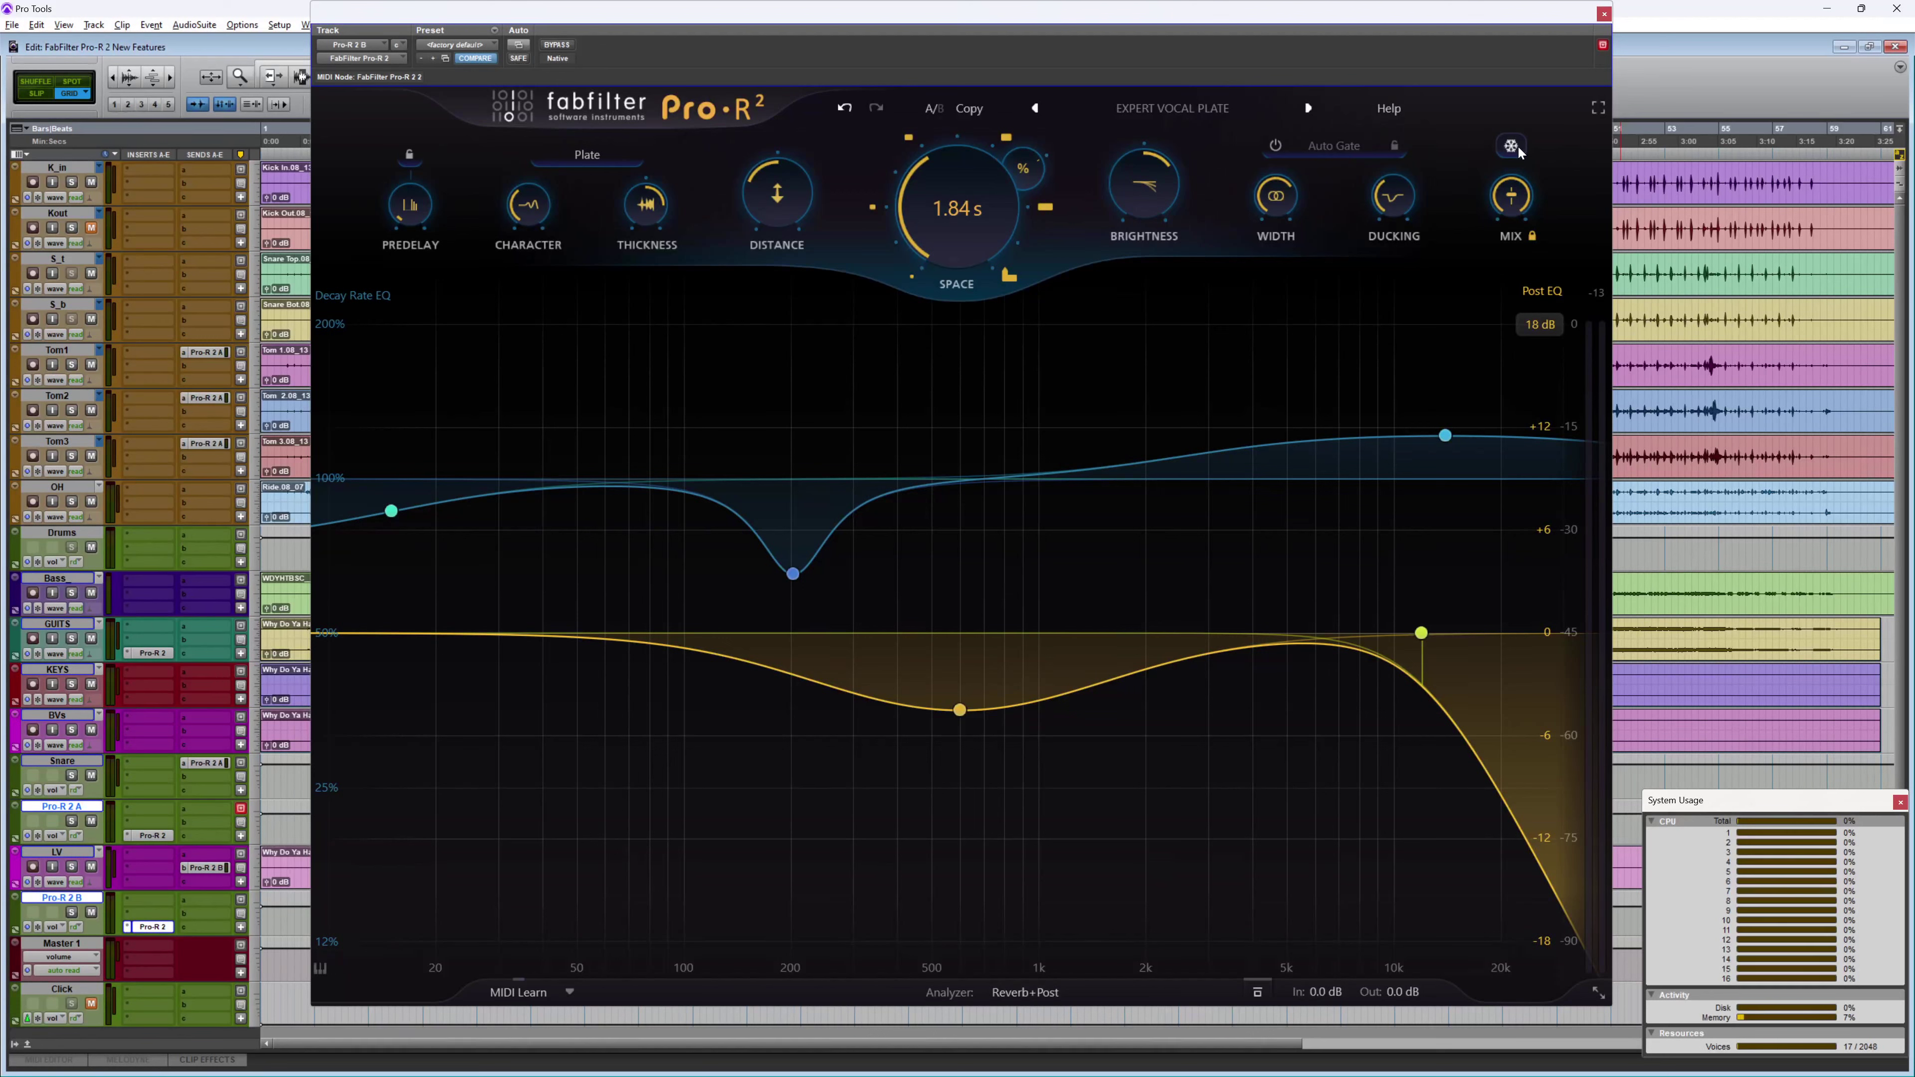
# Step: Open the GUITS Glassy Guitar Room reverb and A/B it against bypass during playback, ending active
pyautogui.click(152, 652)
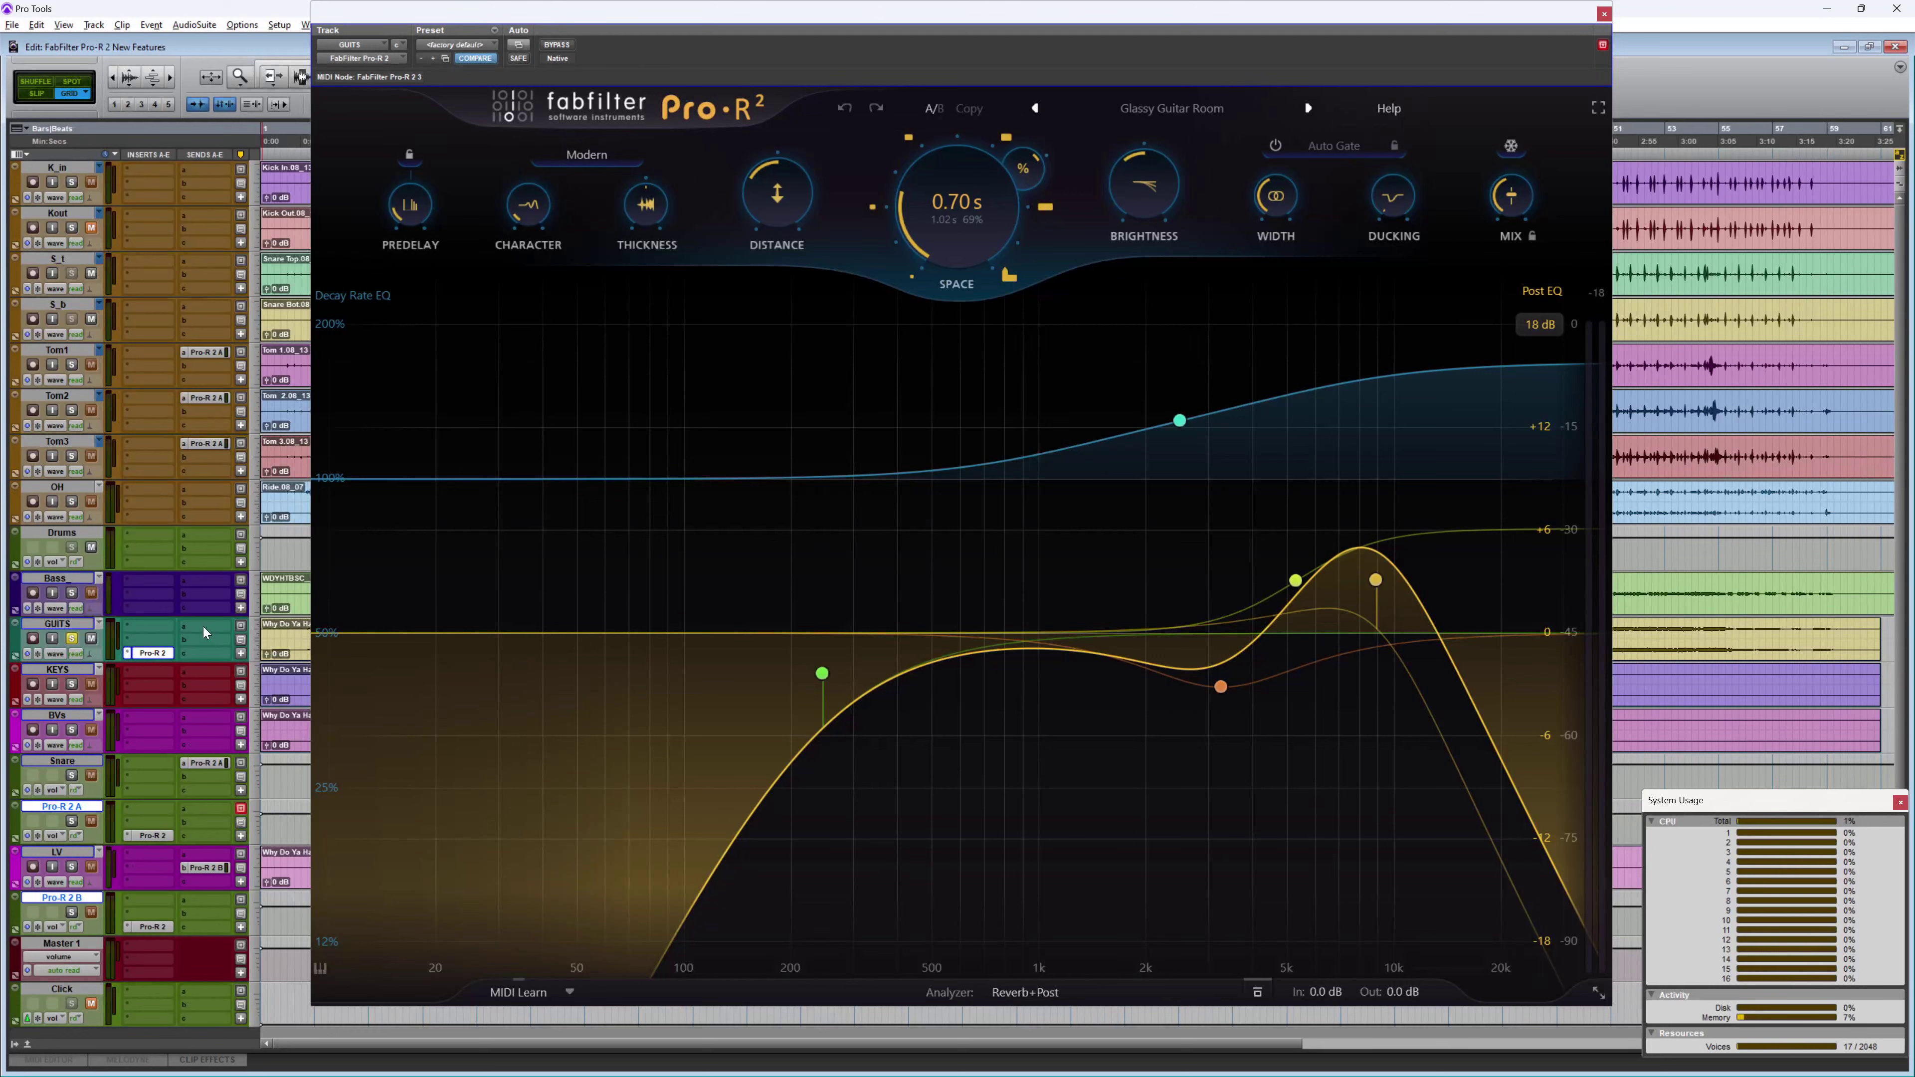
pyautogui.keyDown('ctrl'); pyautogui.click(152, 653); pyautogui.keyUp('ctrl')
pyautogui.press('space')
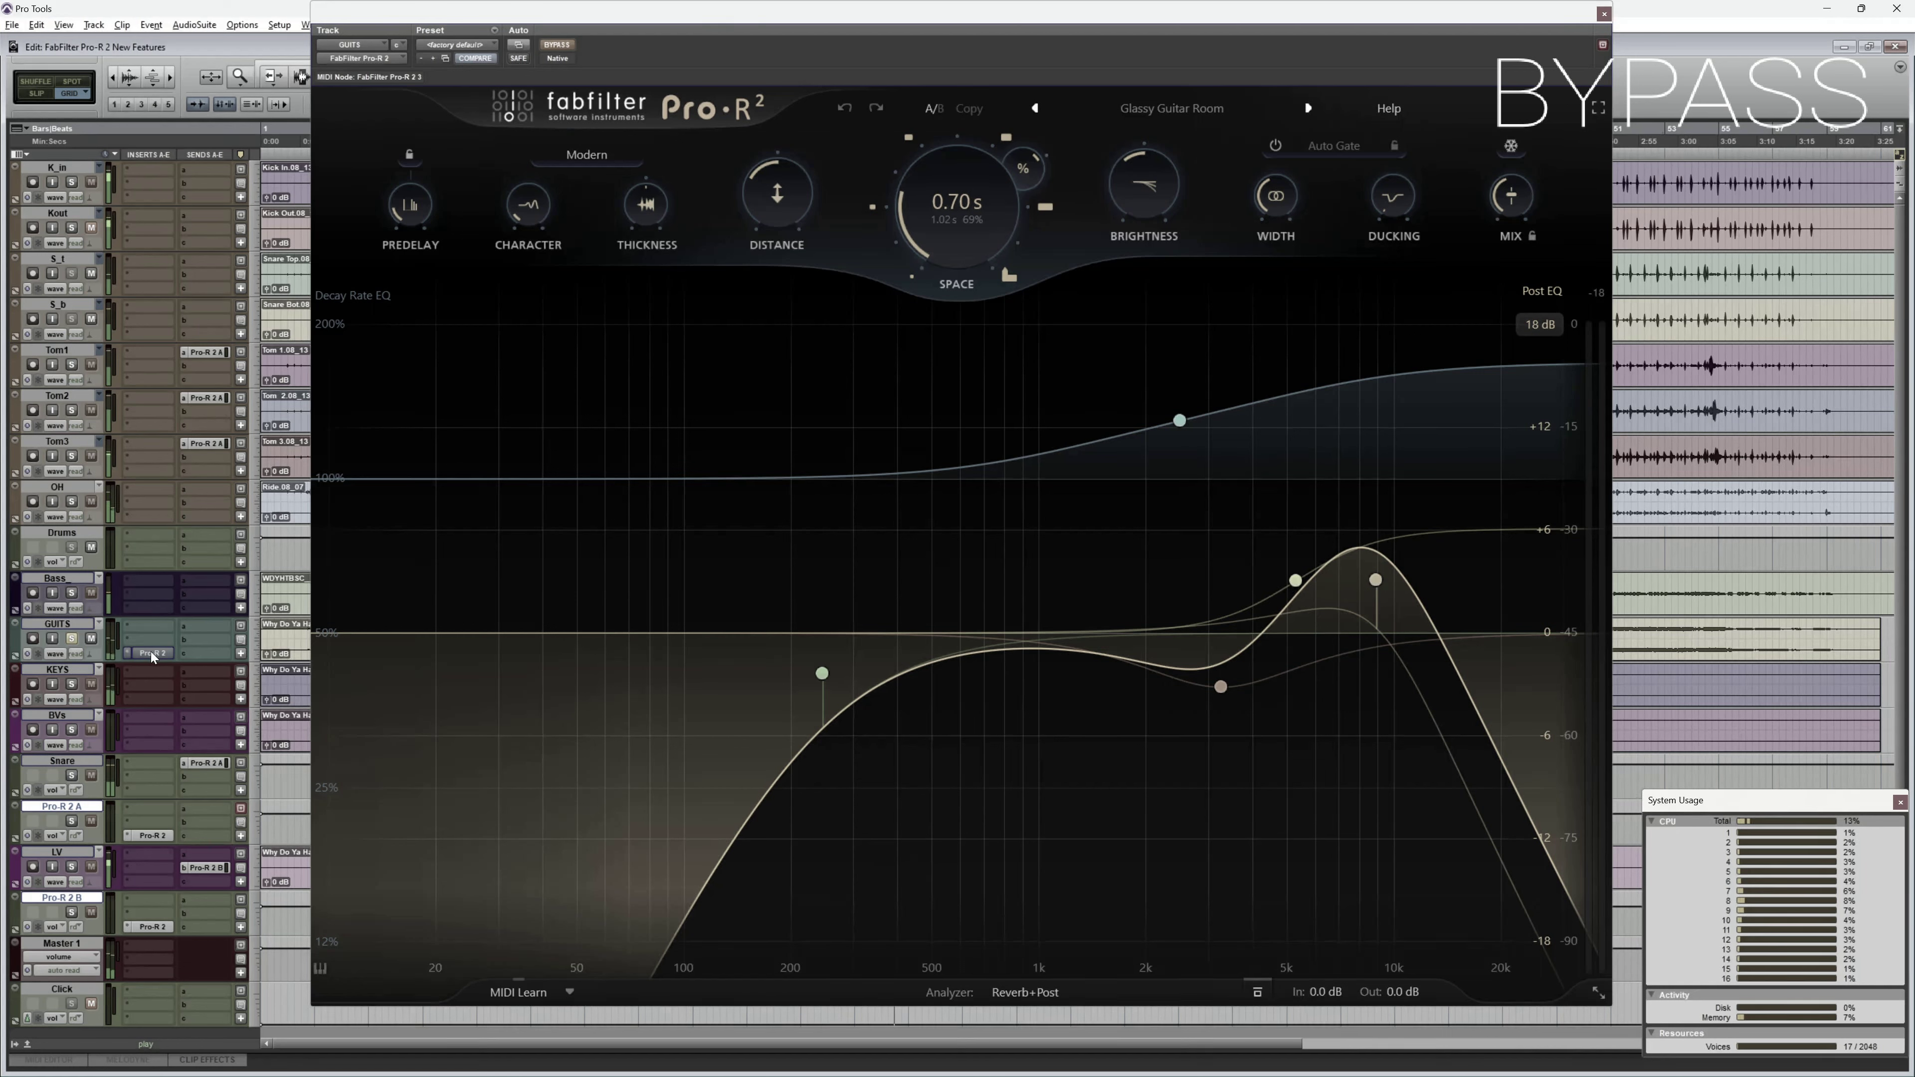
pyautogui.keyDown('ctrl'); pyautogui.click(152, 653); pyautogui.keyUp('ctrl')
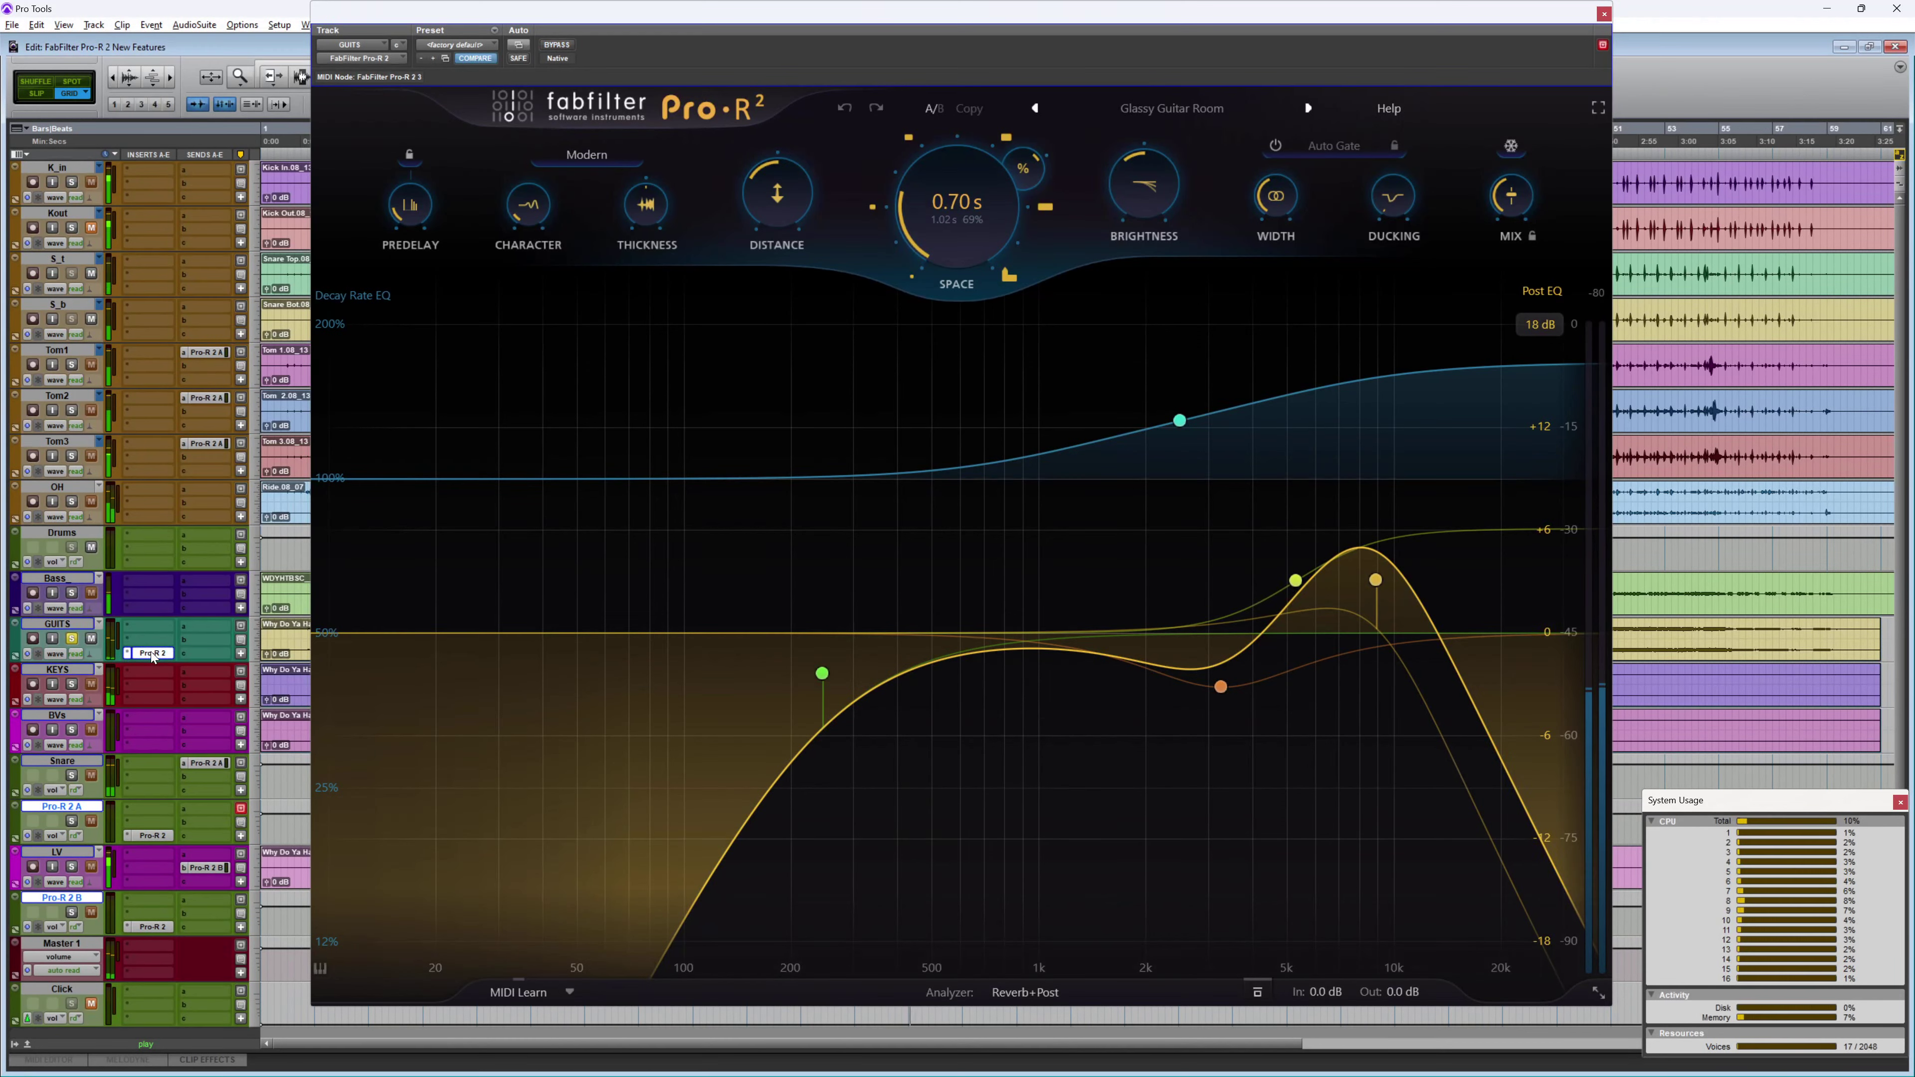